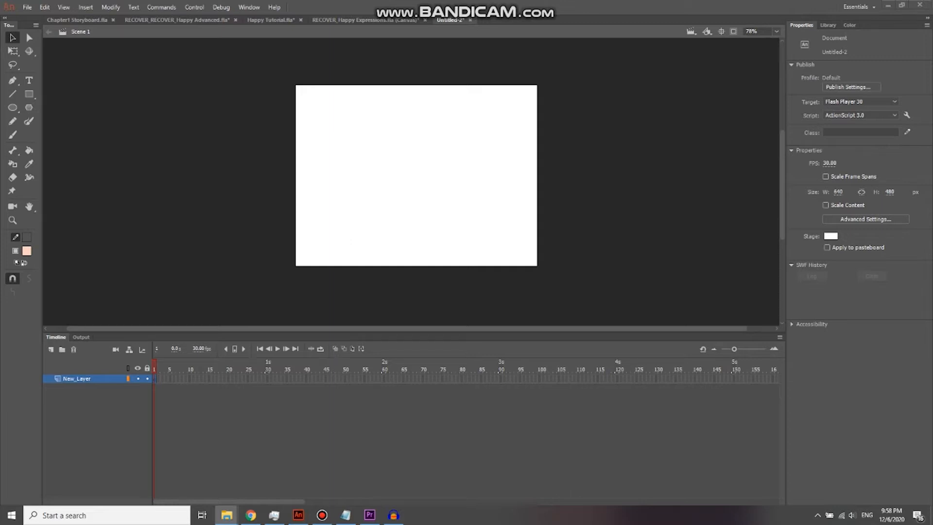
- Place the photo of the pencil sketches on the stage without replacing the existing library items
left_click_drag(182, 162, 417, 174)
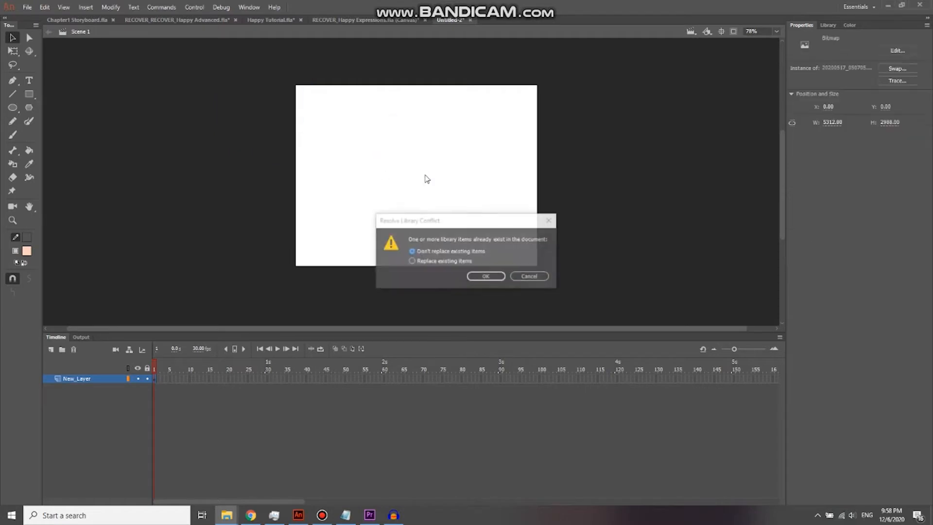
left_click(487, 276)
scroll(542, 217, "down", 5)
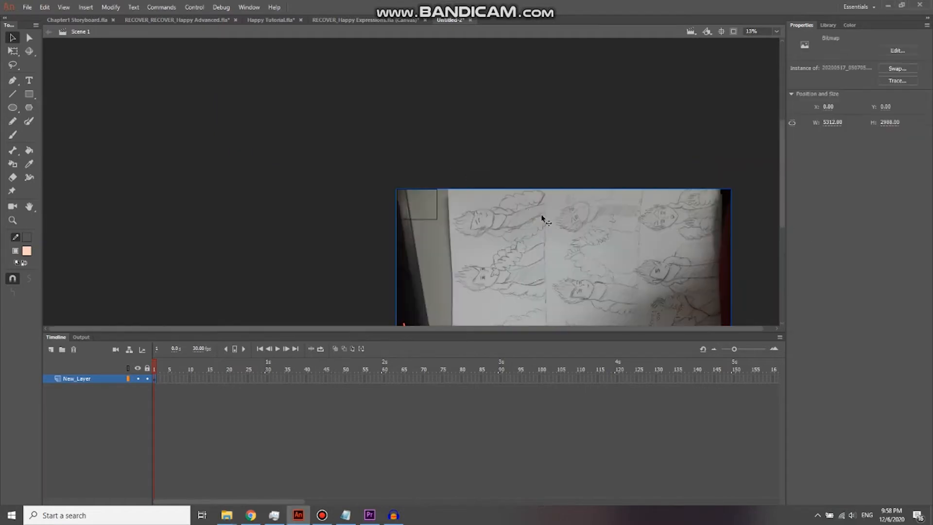
scroll(527, 191, "down", 3)
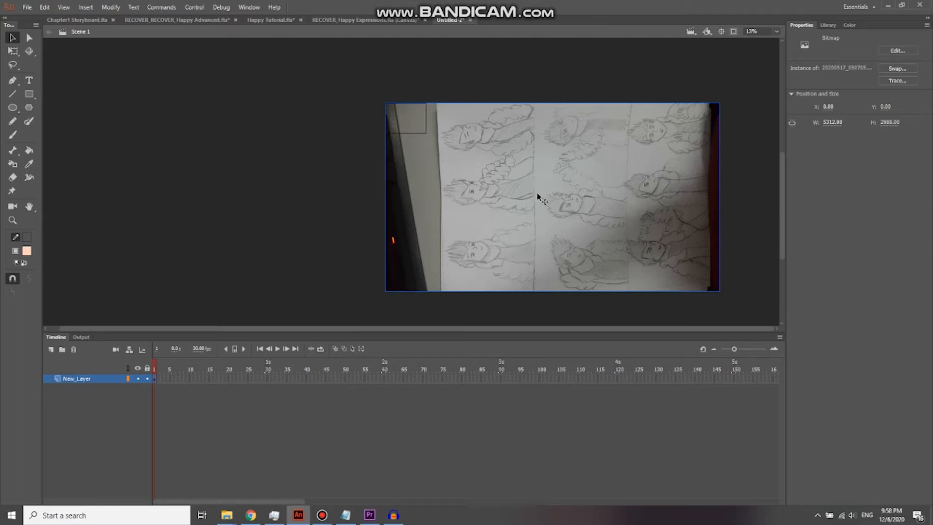
- Rename the photo's layer as Reference
double_click(79, 379)
type("Re")
key("Return")
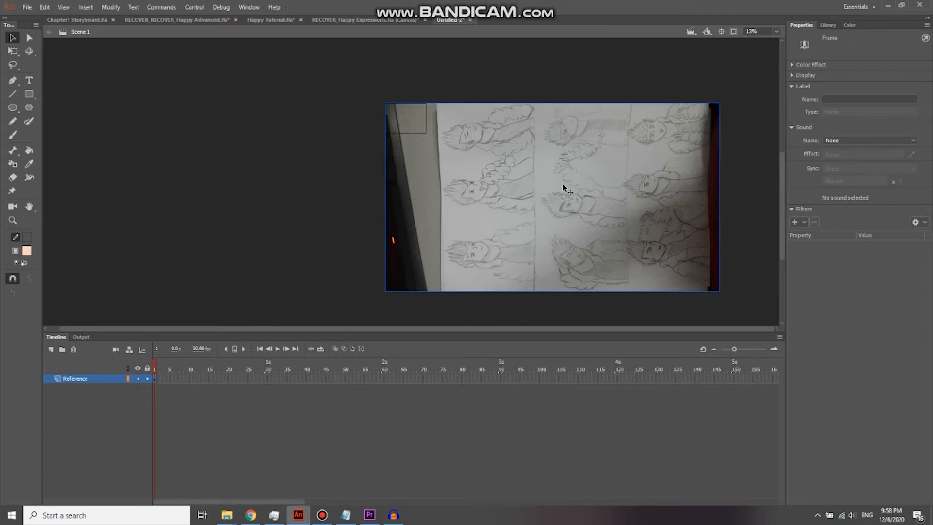
- Rotate the sketch photo upright with Free Transform, scale it to about 1921 by 3415 px, and move it over the stage
left_click(503, 185)
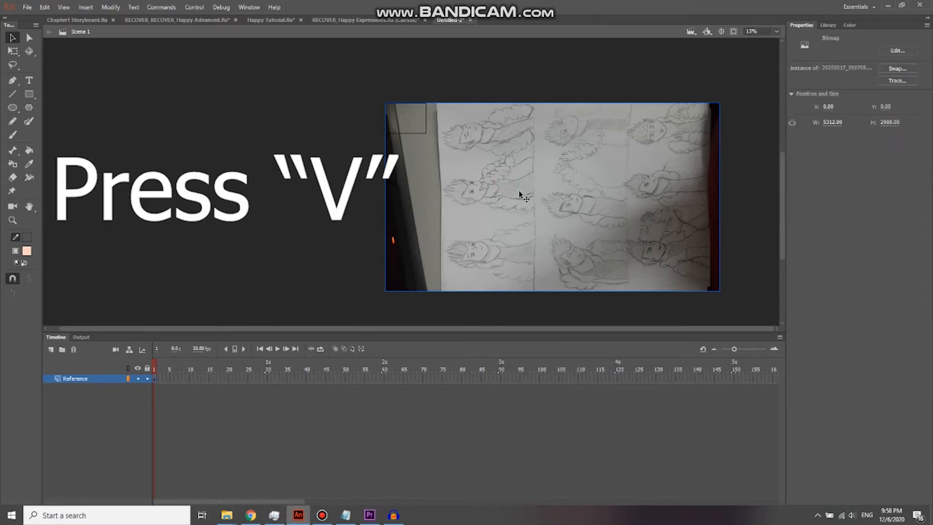
key("q")
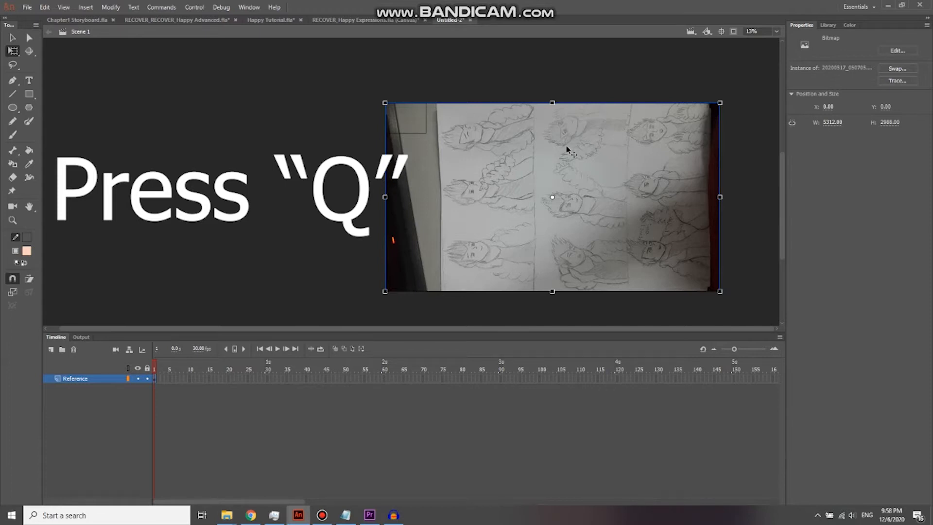
scroll(703, 100, "down", 1)
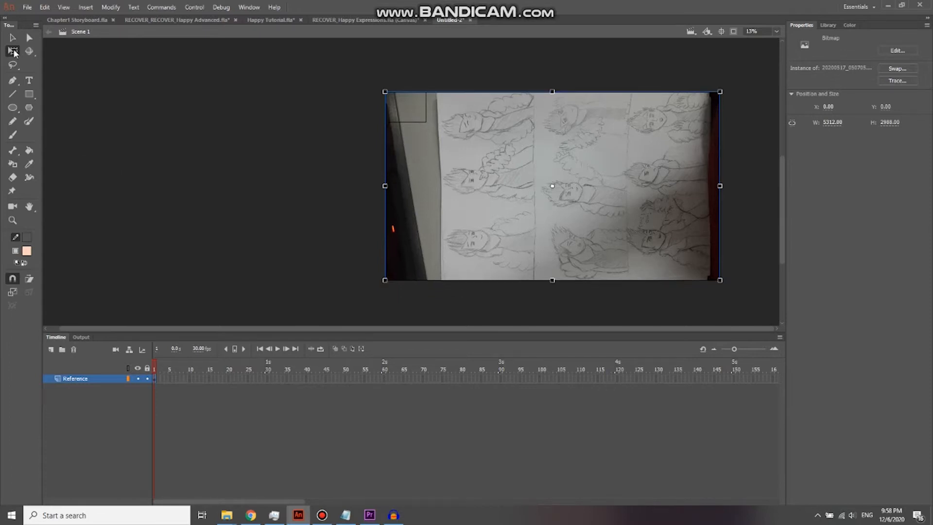
left_click_drag(721, 92, 598, 260)
left_click_drag(567, 219, 394, 202)
scroll(428, 125, "up", 3)
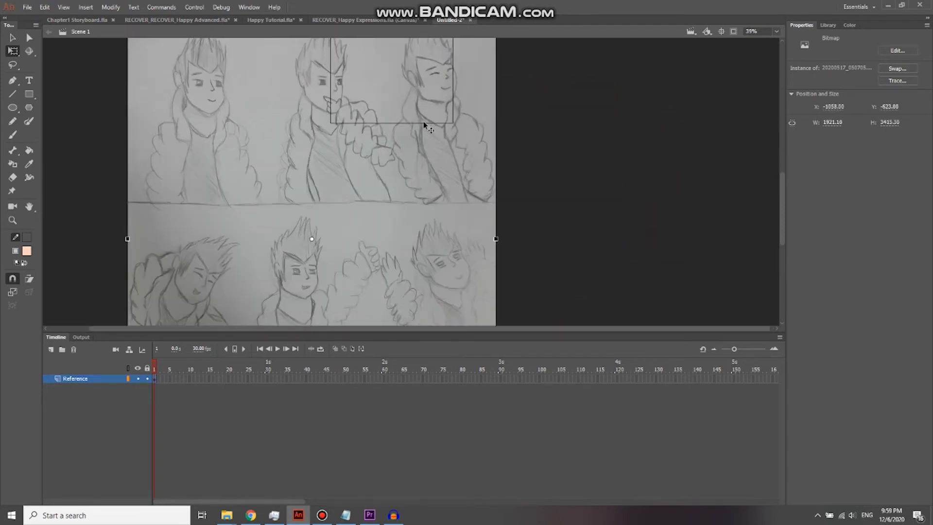
left_click_drag(385, 86, 405, 182)
- Scale the sketch photo down to about 882 by 1567 px and place its first row of figures over the stage
key("alt+Tab")
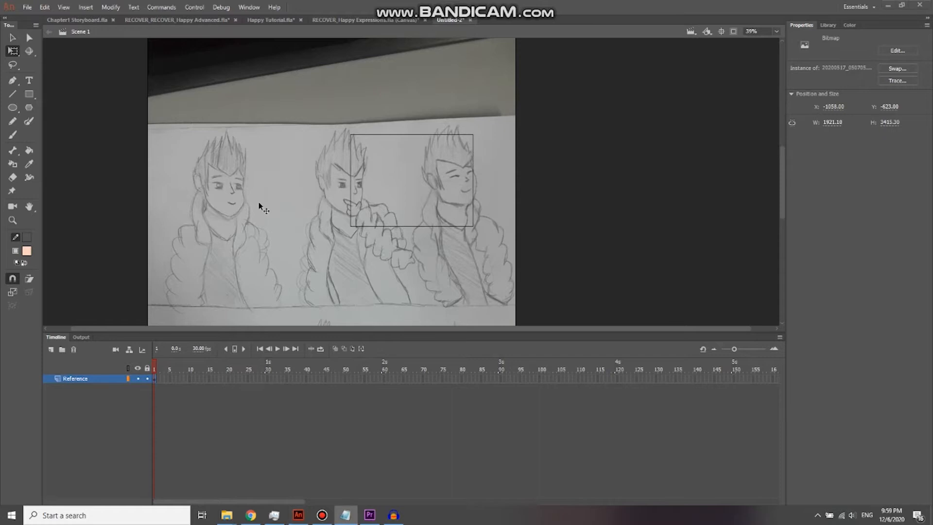
left_click_drag(465, 145, 410, 194)
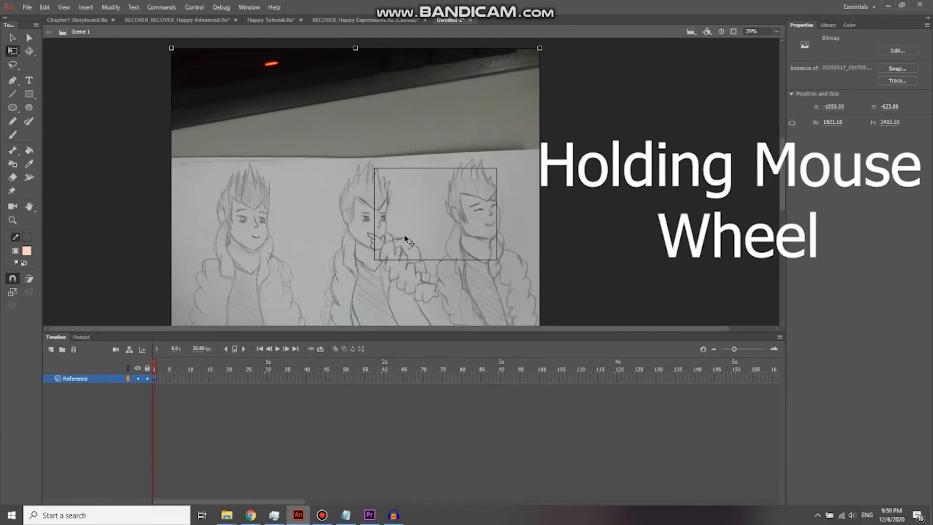
left_click_drag(405, 238, 432, 182)
left_click_drag(400, 153, 434, 165)
left_click_drag(539, 39, 437, 243)
left_click_drag(396, 268, 404, 186)
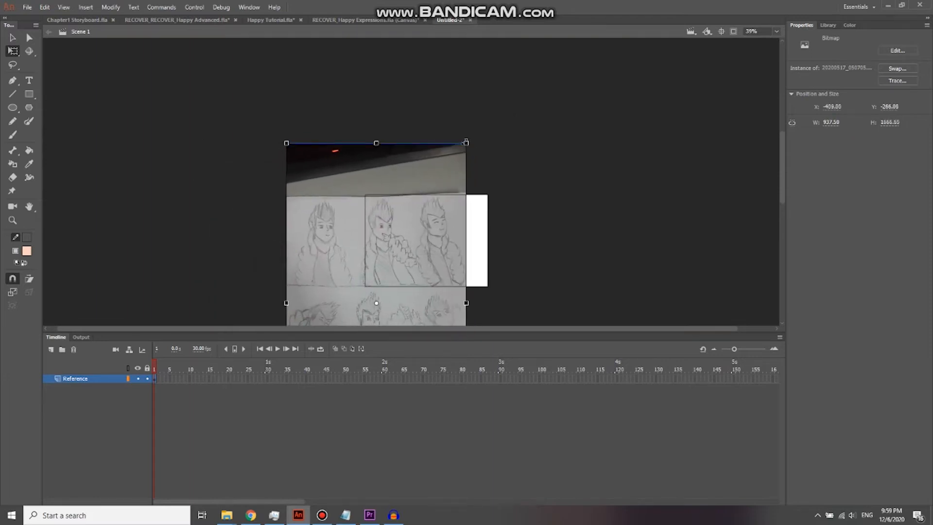
left_click_drag(463, 143, 460, 152)
left_click_drag(436, 233, 436, 223)
scroll(435, 219, "up", 5)
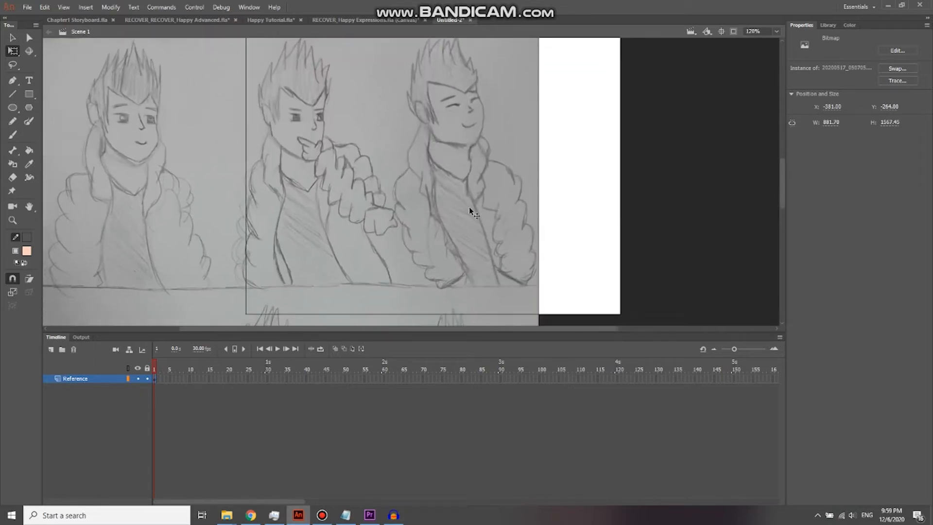
- Lock the Reference layer and add a new layer above it named Digitalize
left_click(147, 378)
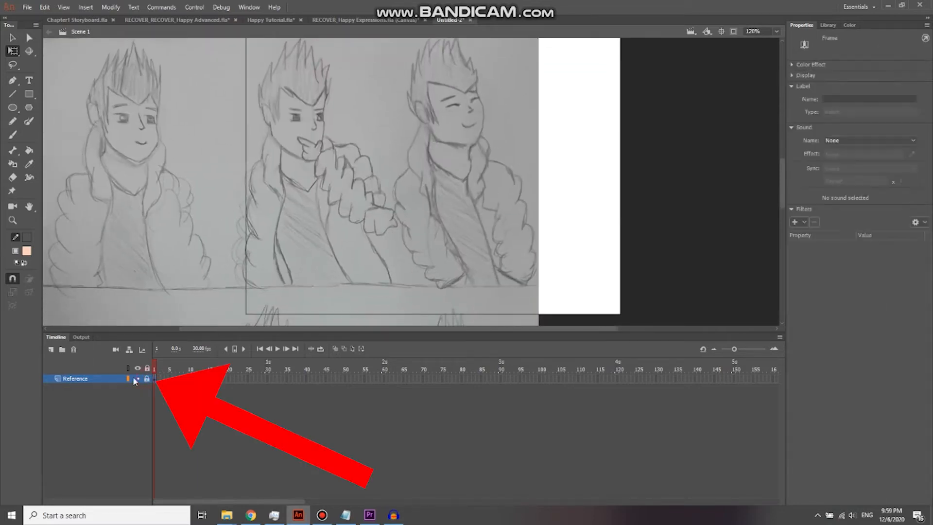
left_click(51, 349)
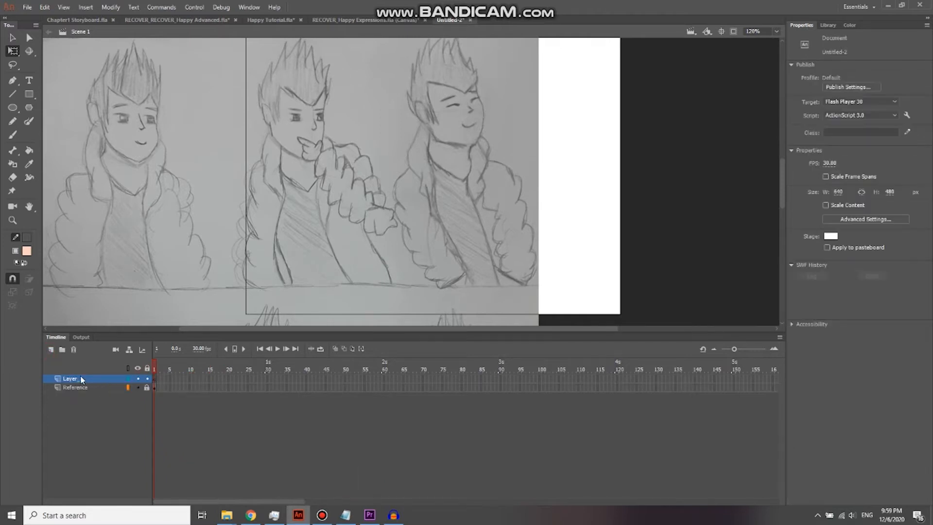
double_click(76, 379)
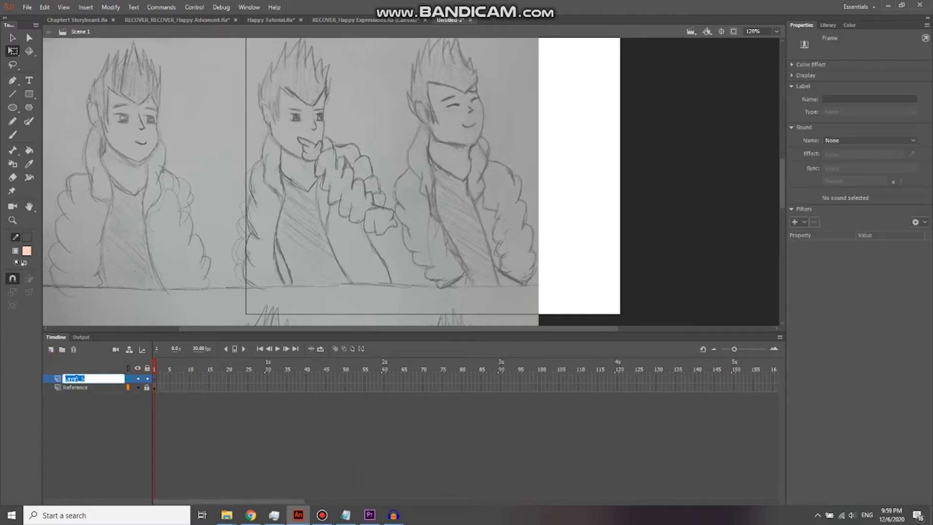
type("D")
key("Return")
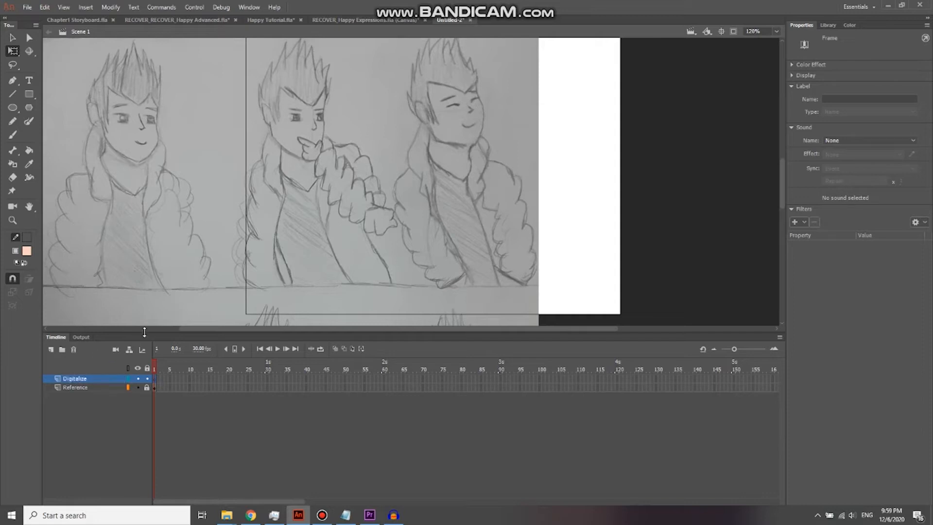
- Set up the Line tool with a black stroke of size 1
key("n")
scroll(455, 158, "up", 2)
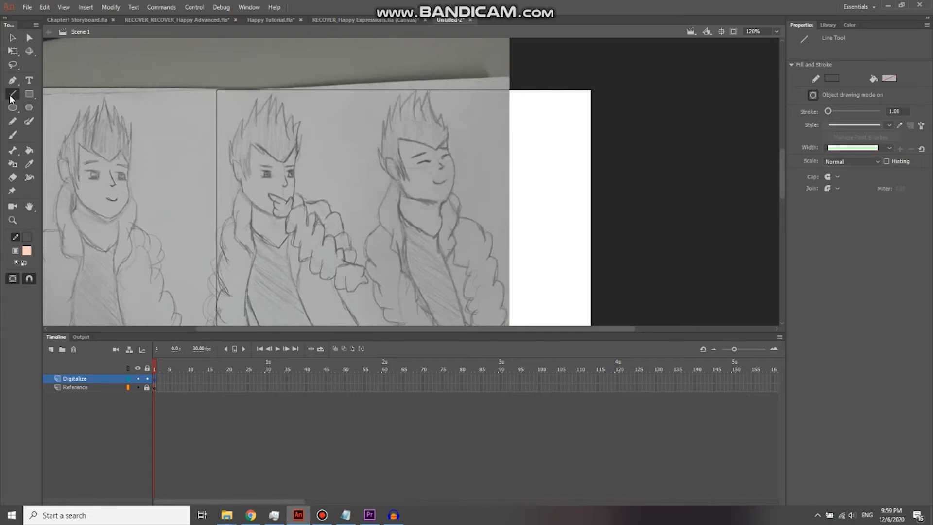
left_click(898, 111)
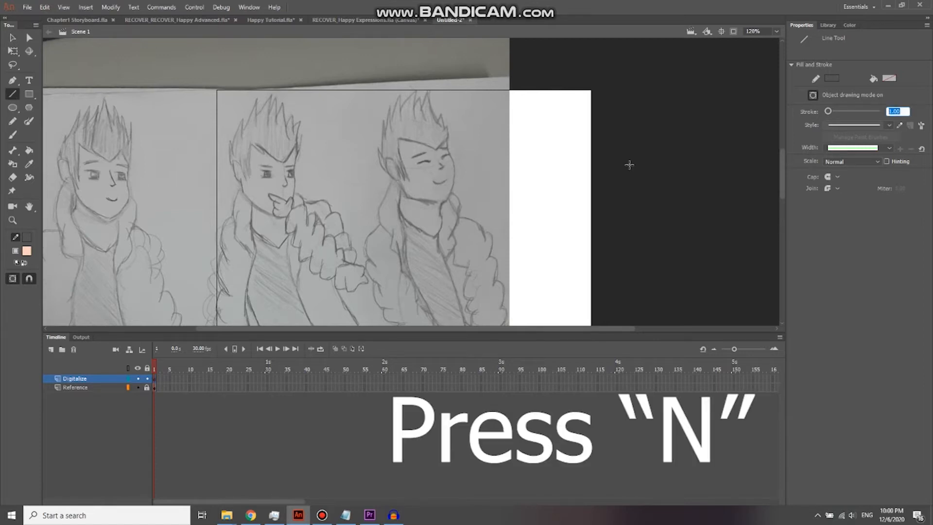
type("25")
key("Return")
left_click_drag(543, 140, 475, 197)
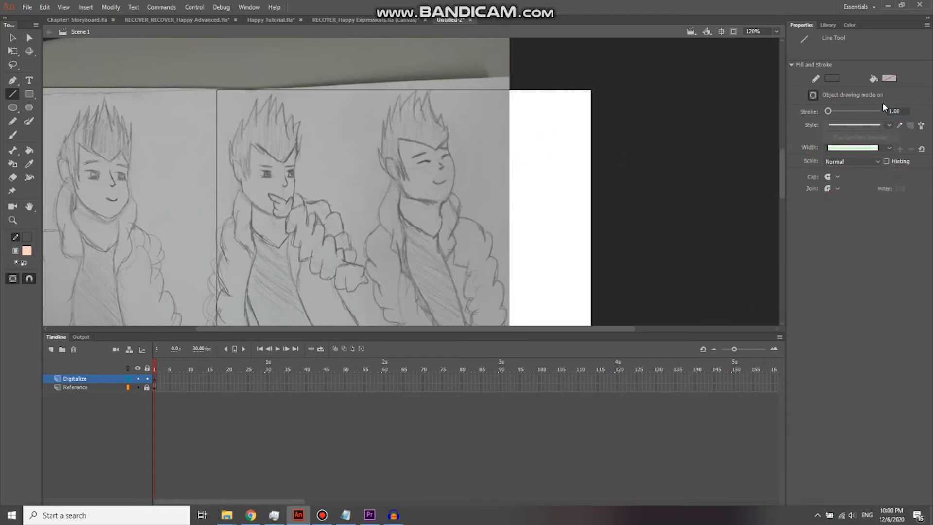
left_click(27, 237)
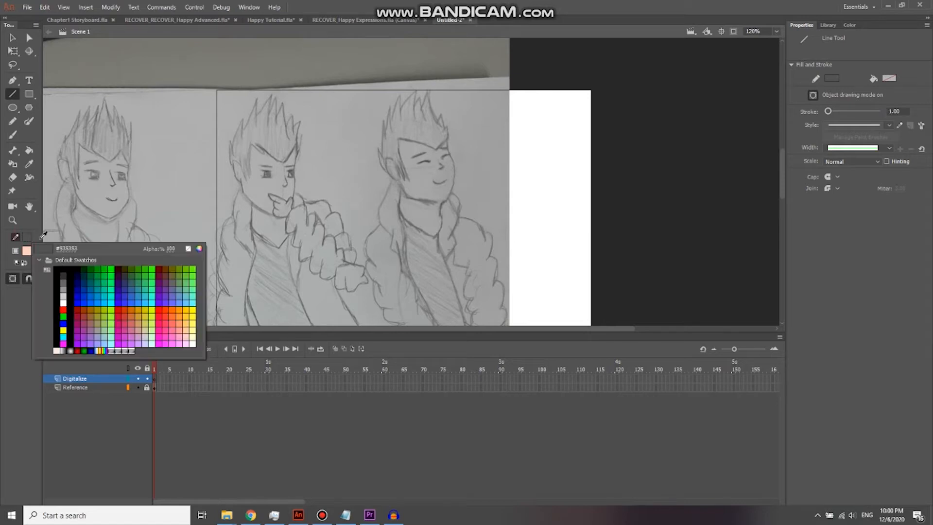
left_click(58, 272)
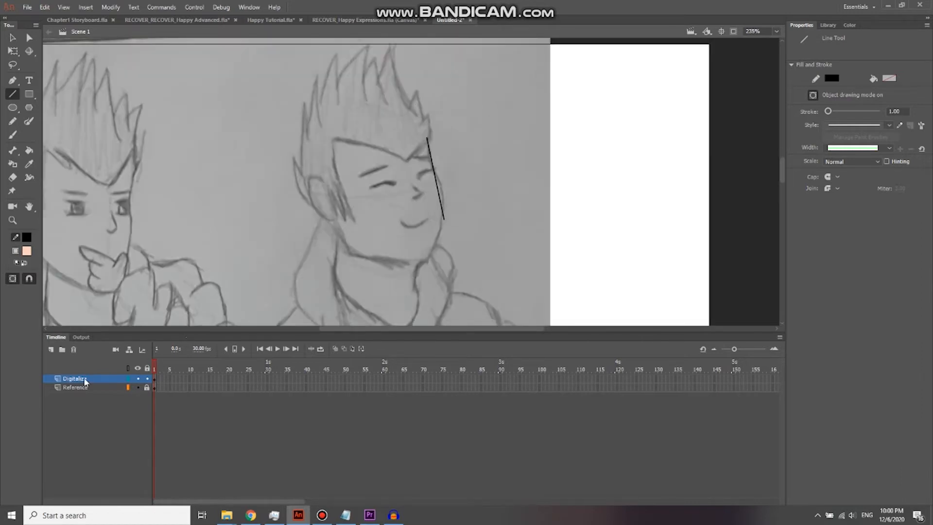
- Turn off Object Drawing mode for the Line tool
key("v")
key("n")
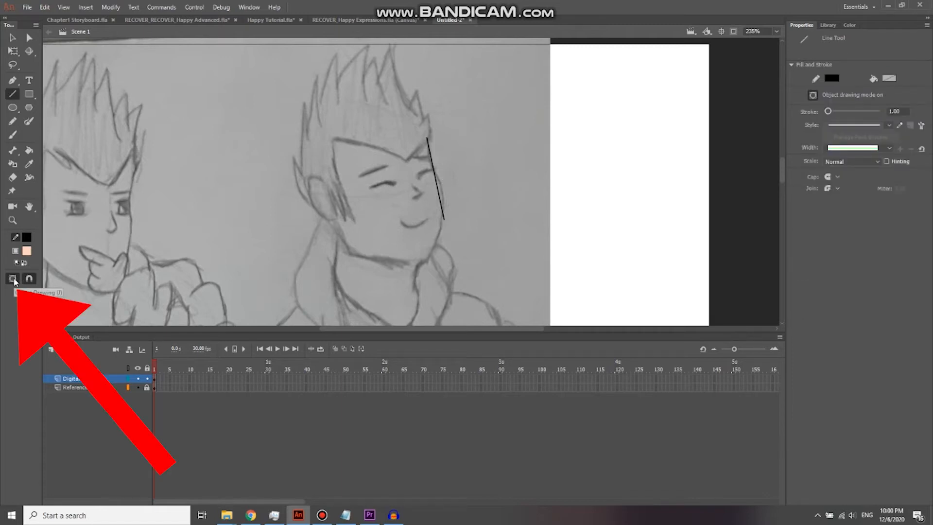
left_click(13, 280)
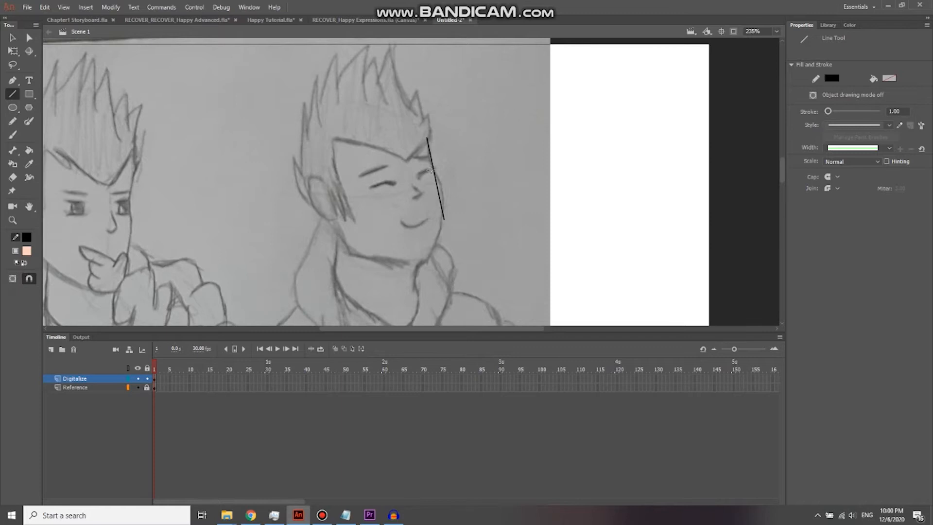
- Try bending the straight line beside the smiling figure's face into a curve, and delete that line
scroll(435, 182, "up", 2)
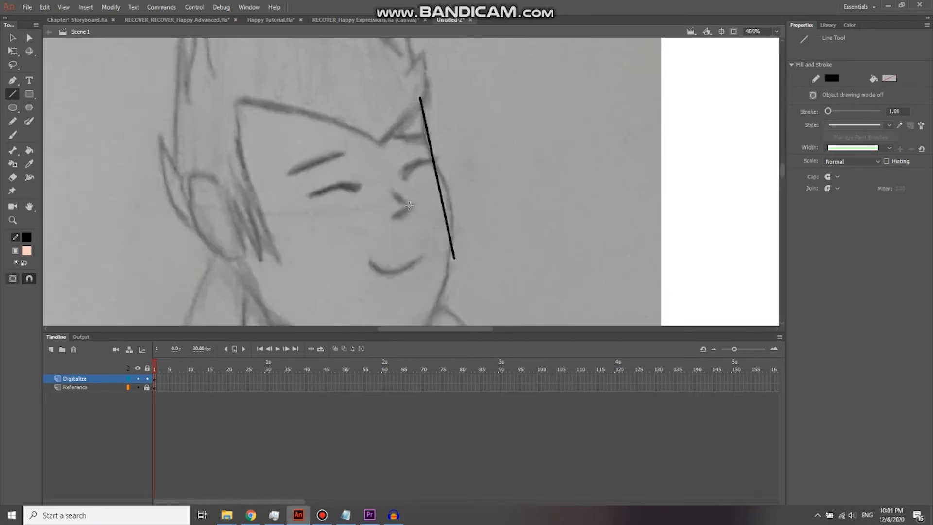
key("v")
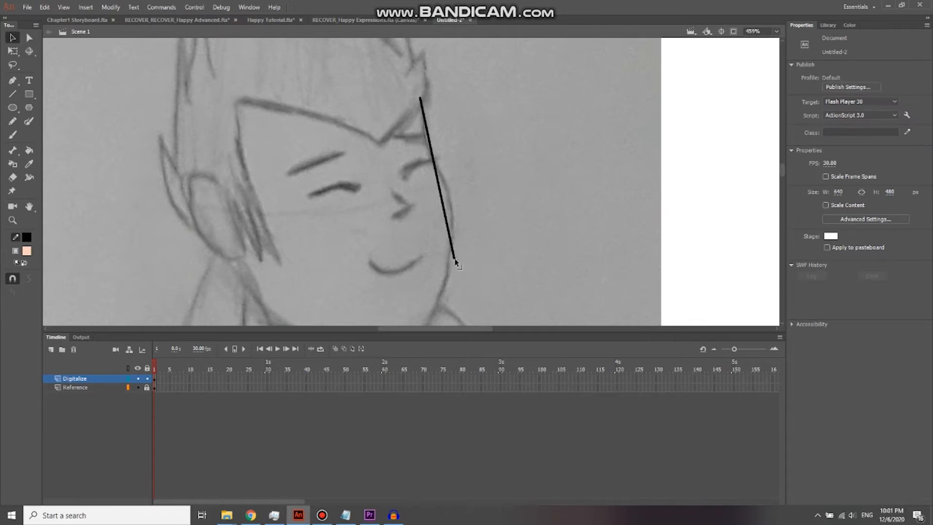
left_click_drag(443, 202, 431, 194)
left_click_drag(455, 259, 455, 225)
key("ctrl+z")
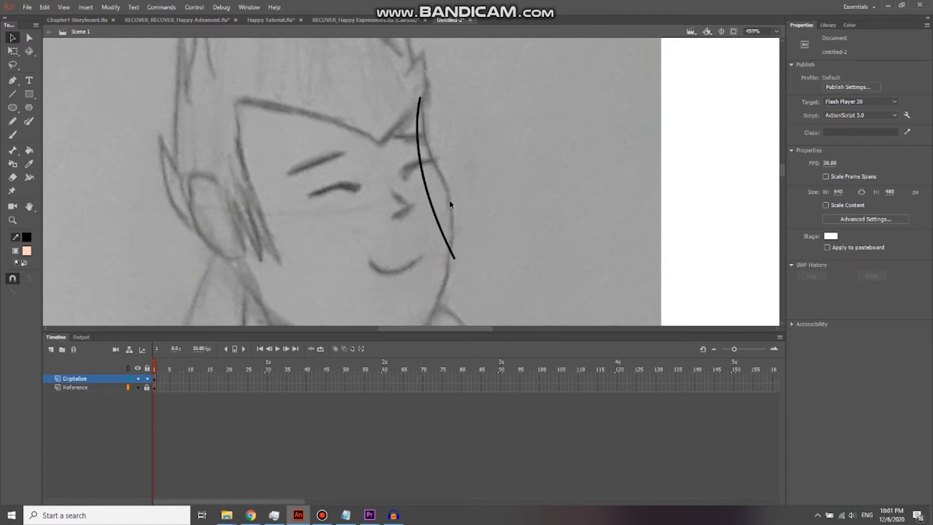
left_click(435, 218)
key("Delete")
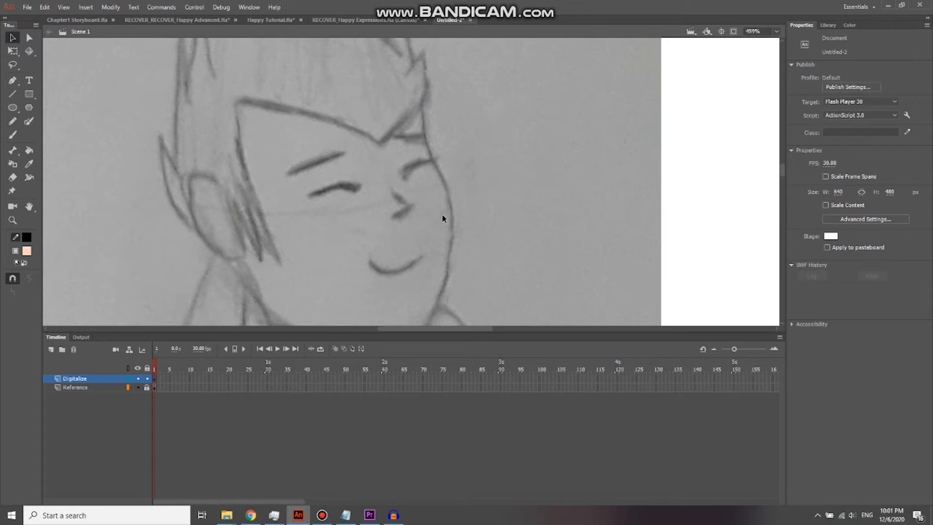
- Trace the smiling figure's face edge from the temple to the cheekbone with a line bent to follow the sketch
key("n")
left_click_drag(420, 101, 451, 198)
key("v")
left_click_drag(440, 159, 432, 160)
left_click_drag(452, 198, 449, 195)
- Trace the cheek from the cheekbone down to the chin with a line curved outward along the sketch
left_click_drag(470, 226, 475, 153)
key("n")
left_click_drag(454, 121, 424, 267)
key("v")
left_click_drag(436, 210, 449, 211)
- Trace the underside of the chin with a line bent slightly downward to match the sketch
key("n")
left_click_drag(424, 267, 274, 248)
key("v")
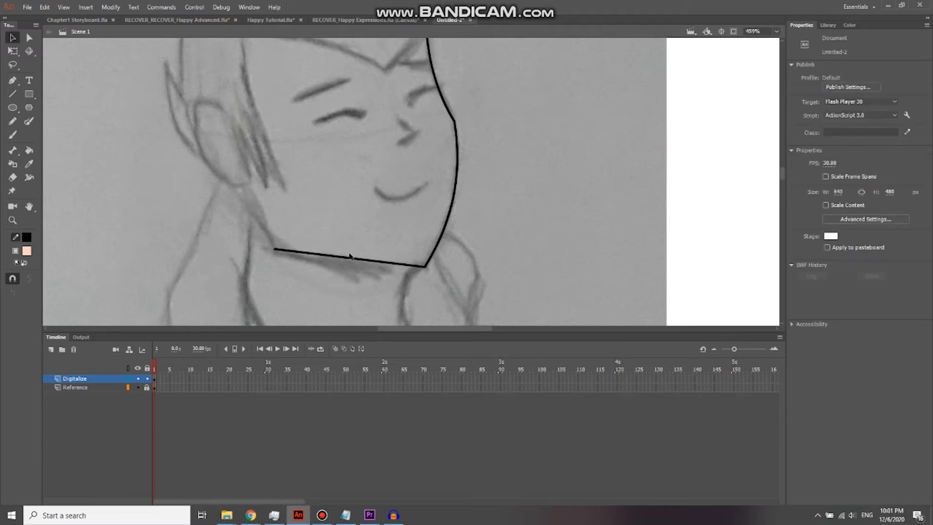
left_click_drag(349, 256, 350, 270)
- Trace the jaw from the chin line up toward the ear with a curved line and begin the sideburn
left_click_drag(272, 228, 314, 232)
left_click_drag(317, 254, 278, 191)
key("n")
key("v")
left_click_drag(298, 221, 293, 226)
left_click_drag(279, 192, 288, 191)
left_click_drag(293, 227, 300, 226)
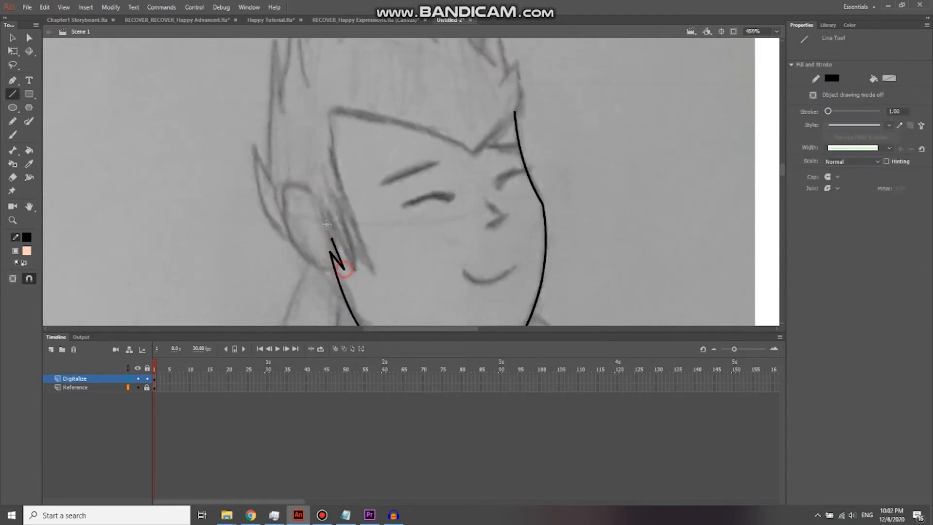
- Trace the zigzag sideburn strands and draw a line from their last tip up to the hairline corner
left_click_drag(344, 269, 325, 204)
mouse_move(325, 204)
left_mouse_down()
mouse_move(354, 274)
mouse_move(338, 199)
mouse_move(374, 272)
left_mouse_up()
left_click_drag(373, 273, 333, 111)
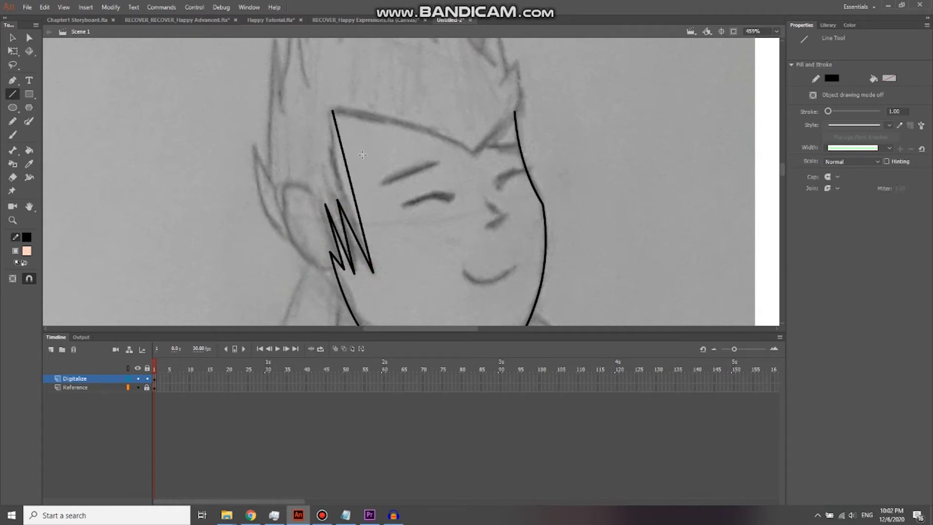
scroll(362, 154, "down", 1)
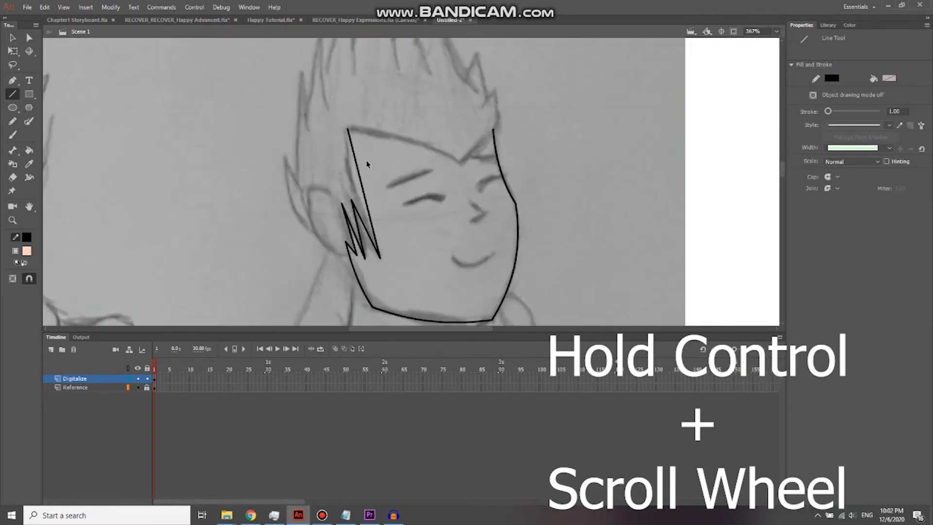
scroll(370, 162, "up", 3)
scroll(374, 162, "down", 4)
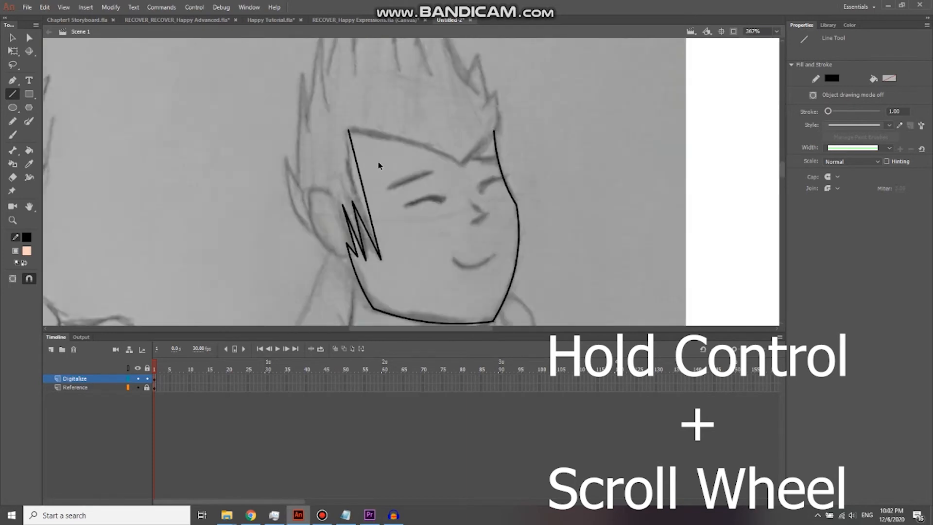
scroll(381, 165, "up", 3)
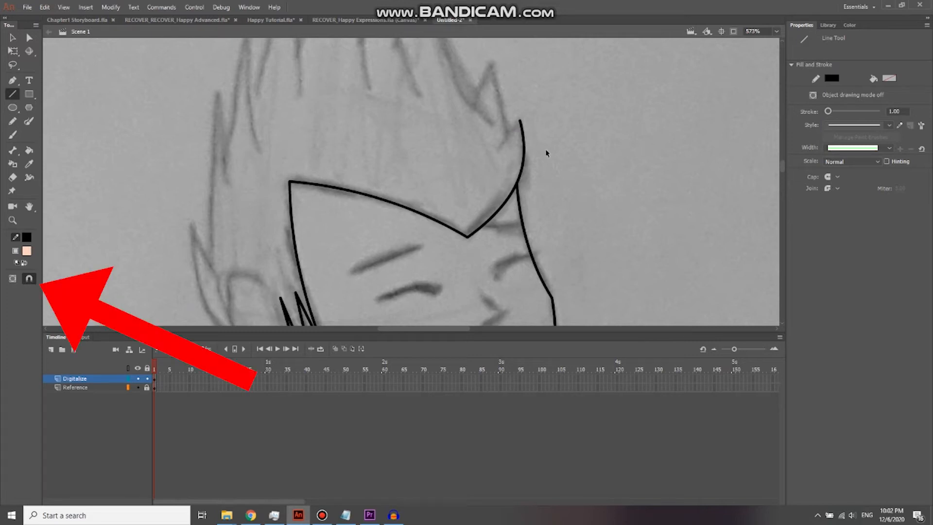
- Try drawing a short hair line toward the end of the temple curve to compare Snap to Objects on and off
mouse_move(499, 148)
left_mouse_down()
mouse_move(519, 112)
mouse_move(512, 116)
mouse_move(520, 121)
left_mouse_up()
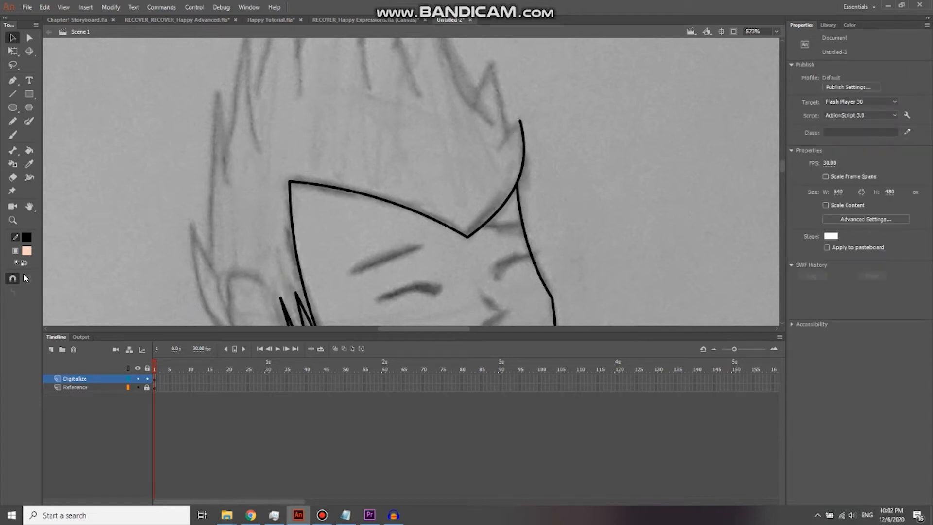
key("n")
mouse_move(491, 157)
left_mouse_down()
mouse_move(521, 116)
mouse_move(518, 126)
left_mouse_up()
key("ctrl+z")
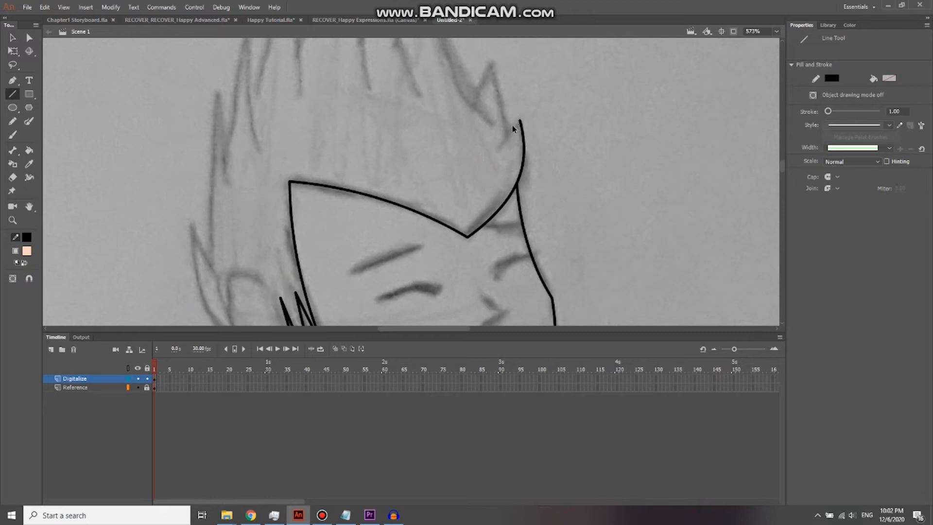
- Turn on Snap to Objects and trace the short pointed hair spikes above the temple curve with straight lines
left_click(29, 278)
left_click_drag(500, 149, 520, 120)
left_click_drag(509, 134, 491, 63)
left_click_drag(490, 63, 473, 111)
left_click_drag(469, 106, 456, 198)
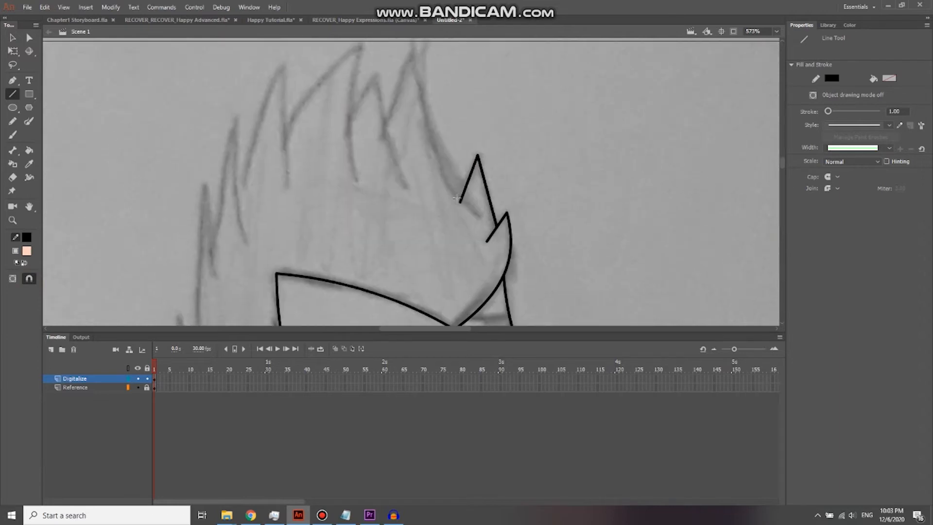
- Try tracing the long front hair strand across the small spike with a bent merge-mode line, and delete its pieces
scroll(475, 240, "up", 3)
scroll(481, 211, "down", 2)
left_click_drag(487, 261, 420, 94)
key("v")
left_click_drag(457, 187, 435, 209)
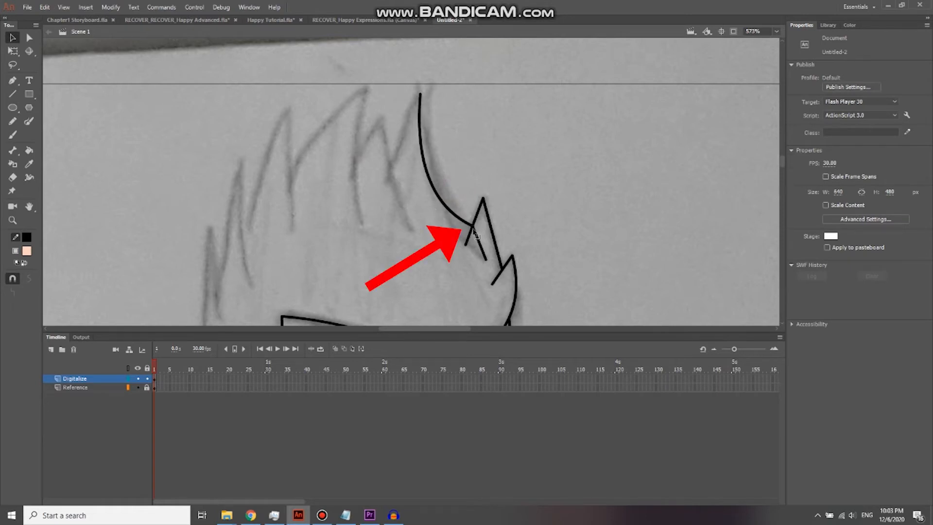
left_click(431, 187)
key("Delete")
left_click(480, 247)
key("Delete")
- Turn on Object Drawing mode and trace the long front hair strand with a line bent inward to match the sketch
key("n")
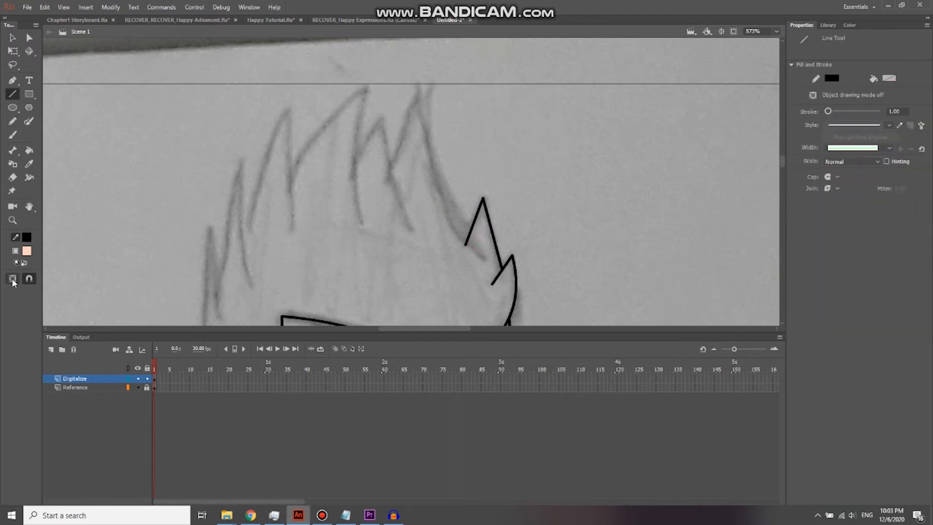
left_click(13, 279)
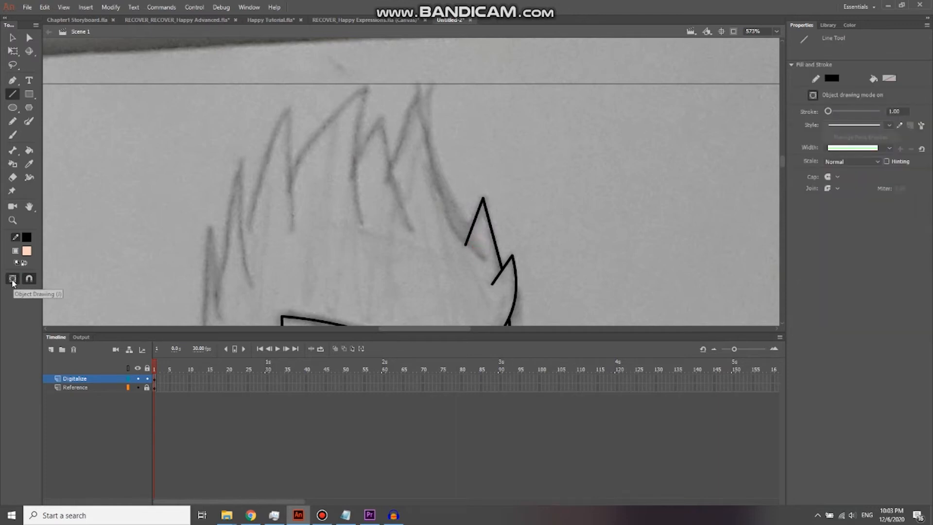
mouse_move(418, 92)
left_mouse_down()
mouse_move(444, 198)
mouse_move(485, 262)
left_mouse_up()
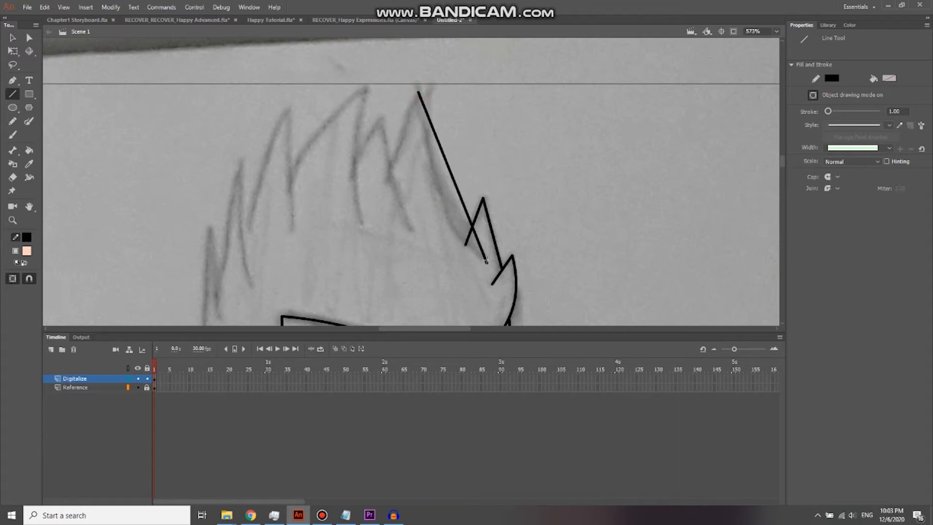
key("v")
left_click(455, 183)
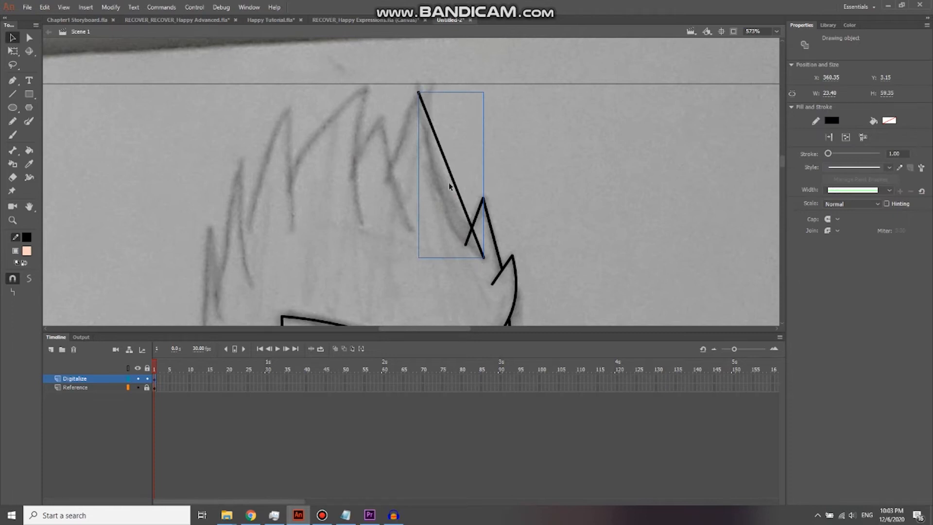
left_click(598, 144)
left_click_drag(454, 187, 440, 210)
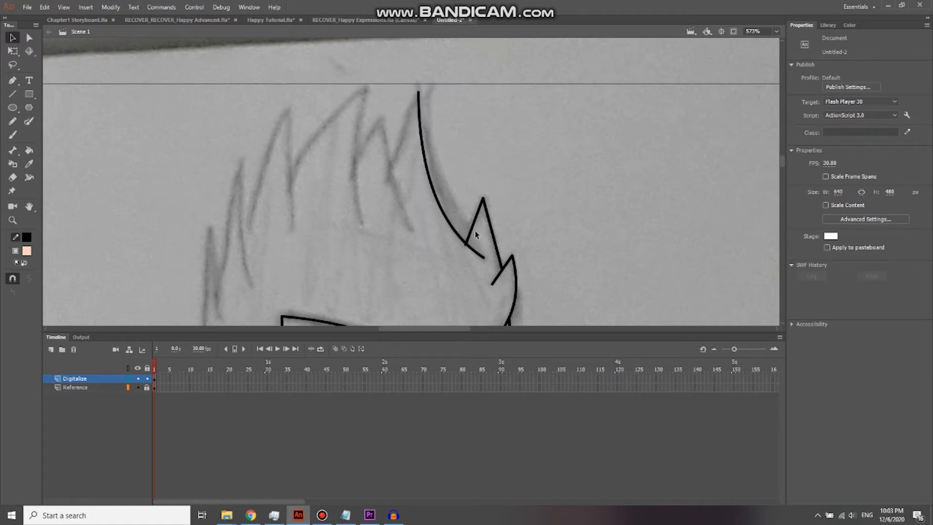
left_click(448, 221)
left_click_drag(448, 221, 445, 209)
- Trace the back side of the front hair spike and the two curved sides of the small spike behind it
key("n")
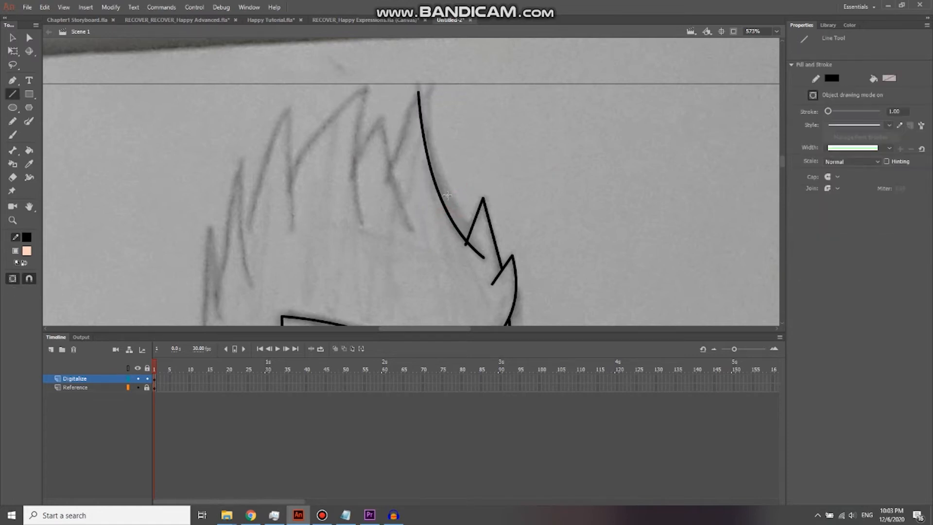
left_click_drag(419, 90, 387, 179)
key("v")
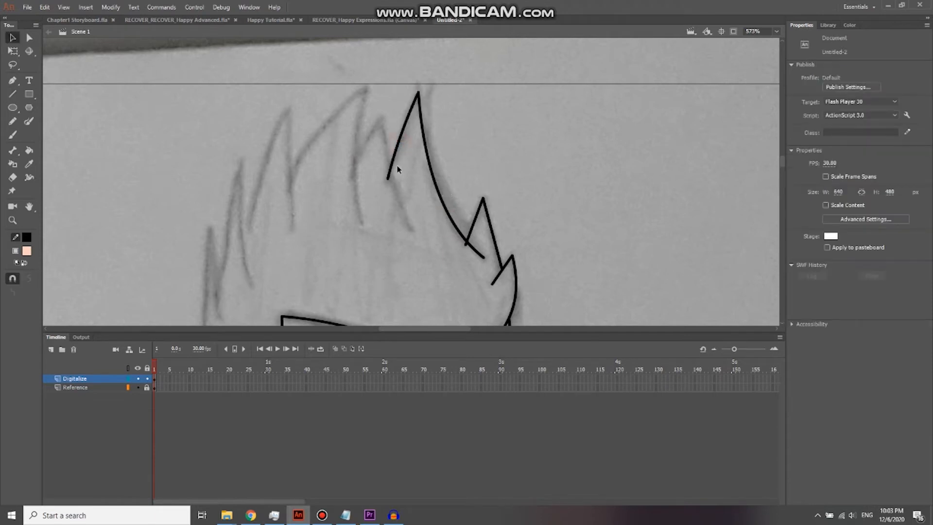
key("n")
left_click_drag(415, 230, 382, 120)
key("v")
left_click_drag(402, 179, 390, 162)
key("v")
mouse_move(382, 118)
left_mouse_down()
mouse_move(354, 171)
mouse_move(364, 139)
left_mouse_up()
- Trace both sides of the tall hair spike behind the small one with bent lines
key("n")
left_click_drag(366, 90, 359, 223)
key("v")
left_click_drag(364, 156, 354, 155)
left_click_drag(366, 89, 291, 185)
key("v")
left_click_drag(330, 137, 315, 127)
- Trace the remaining hair spikes toward the back of the head with bent lines meeting at their tips
key("n")
mouse_move(293, 227)
left_mouse_down()
mouse_move(289, 111)
mouse_move(247, 235)
left_mouse_up()
key("v")
key("n")
left_click_drag(261, 184, 333, 110)
key("v")
left_click_drag(338, 161, 335, 160)
key("n")
left_click_drag(334, 110, 310, 263)
key("v")
- Trace the back edge of the hair down to the ear and the curved pointed spike beside it
key("n")
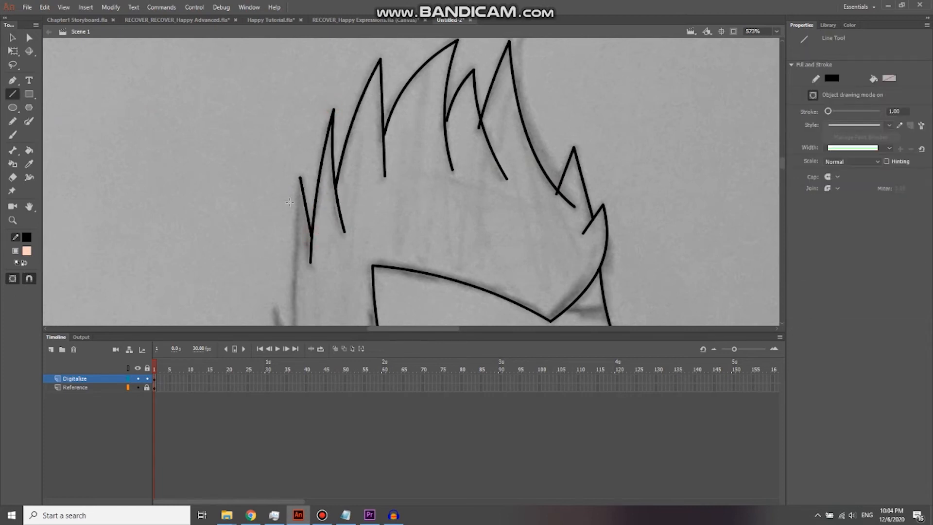
left_click_drag(311, 204, 367, 126)
left_click_drag(365, 272, 364, 168)
left_click_drag(332, 129, 365, 184)
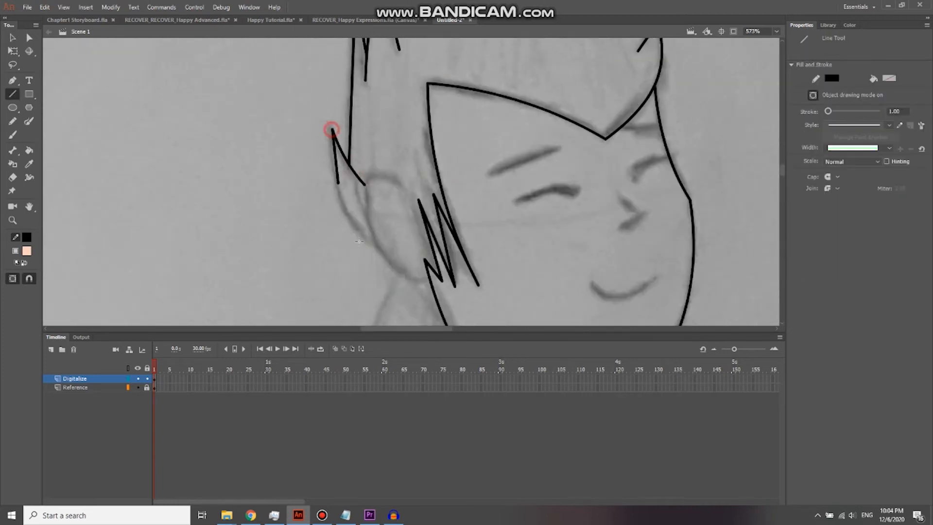
left_click_drag(331, 128, 372, 239)
key("v")
mouse_move(343, 203)
left_mouse_down()
mouse_move(335, 185)
mouse_move(427, 279)
left_mouse_up()
- Trace the ear outline with an arched line over its top and a curved line along its lower edge
key("n")
key("v")
left_click_drag(394, 228, 385, 194)
key("n")
left_click_drag(372, 239, 428, 281)
key("v")
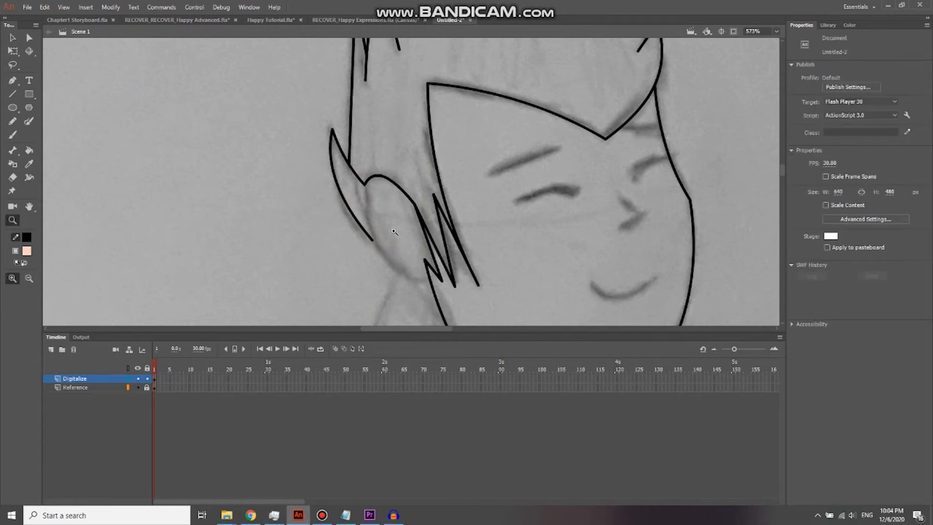
- Trace the back of the neck and the curved neckline down to its V point
left_click_drag(439, 324, 390, 107)
key("n")
left_click_drag(377, 54, 543, 321)
left_click_drag(550, 198, 517, 116)
key("v")
left_click_drag(424, 179, 427, 203)
key("n")
- Trace the front side of the neck from the V point up to the jaw, and the nose and smile
left_click_drag(507, 242, 543, 141)
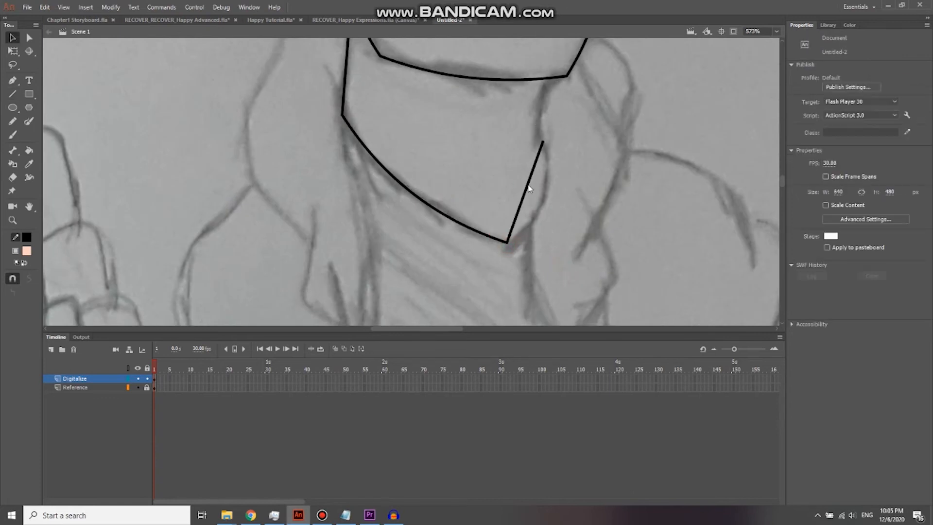
key("v")
key("ctrl+minus")
left_click_drag(516, 195, 519, 204)
key("ctrl+minus")
scroll(524, 78, "up", 3)
left_click_drag(504, 125, 504, 127)
- Set the line stroke to 3 and trace both closed eyes with lines bent upward
key("n")
left_click(894, 111)
type("3")
key("Return")
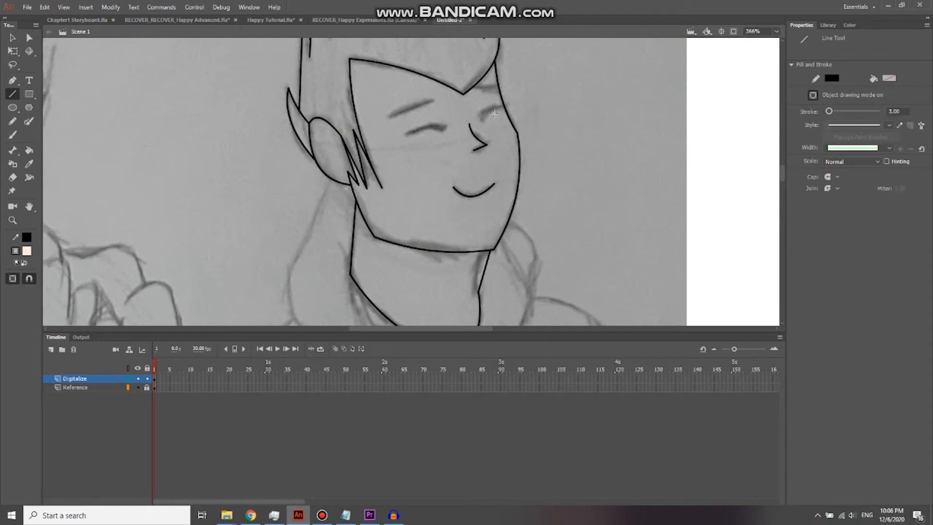
left_click_drag(405, 134, 447, 127)
key("v")
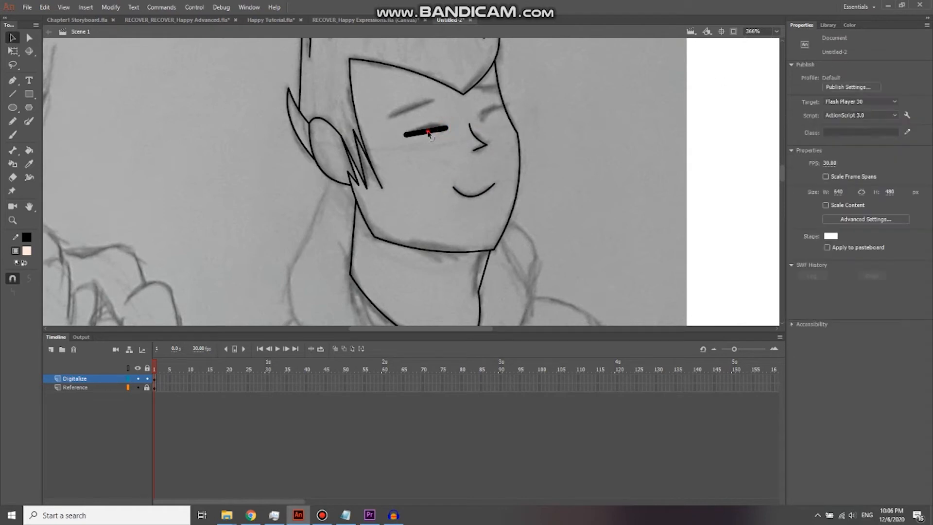
key("n")
left_click_drag(481, 120, 501, 110)
key("v")
- Set the line stroke to 2 and trace both eyebrows, bending the longer one upward
key("n")
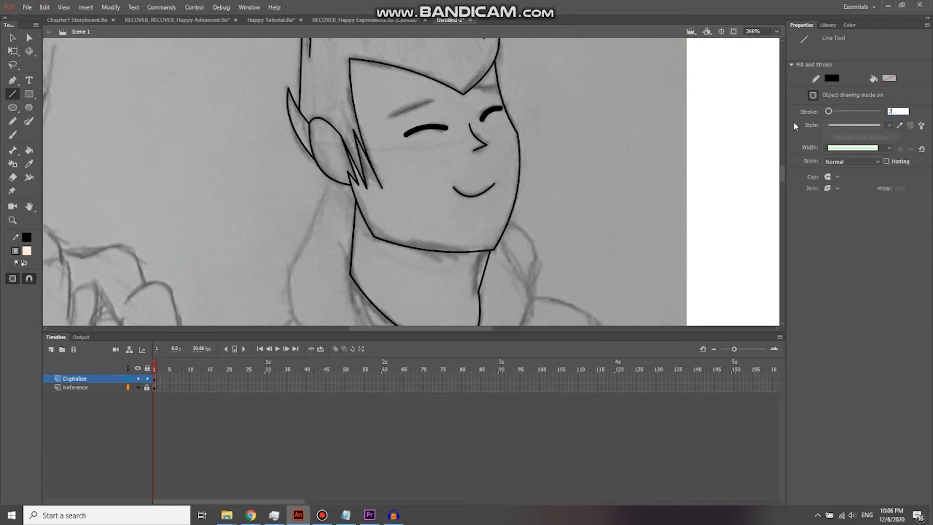
mouse_move(435, 102)
left_mouse_down()
mouse_move(391, 117)
mouse_move(411, 107)
left_mouse_up()
key("v")
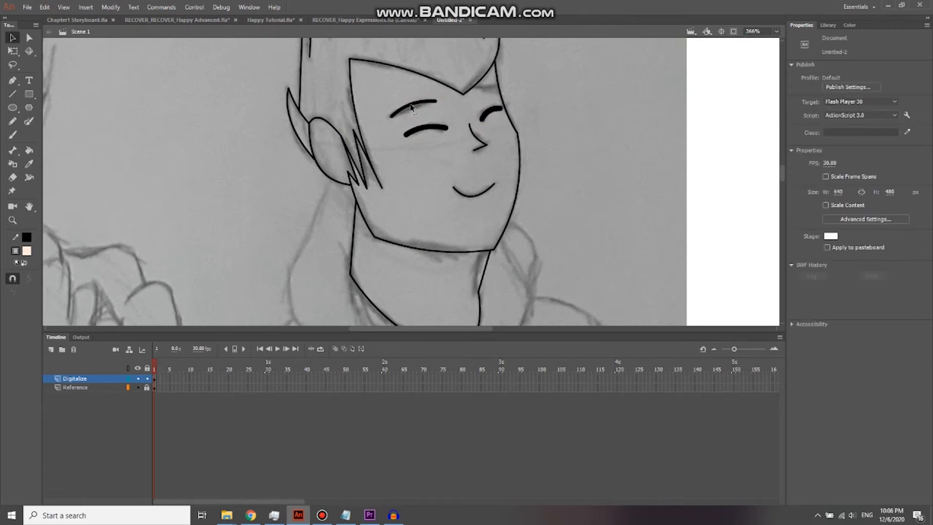
key("n")
left_click_drag(479, 87, 495, 89)
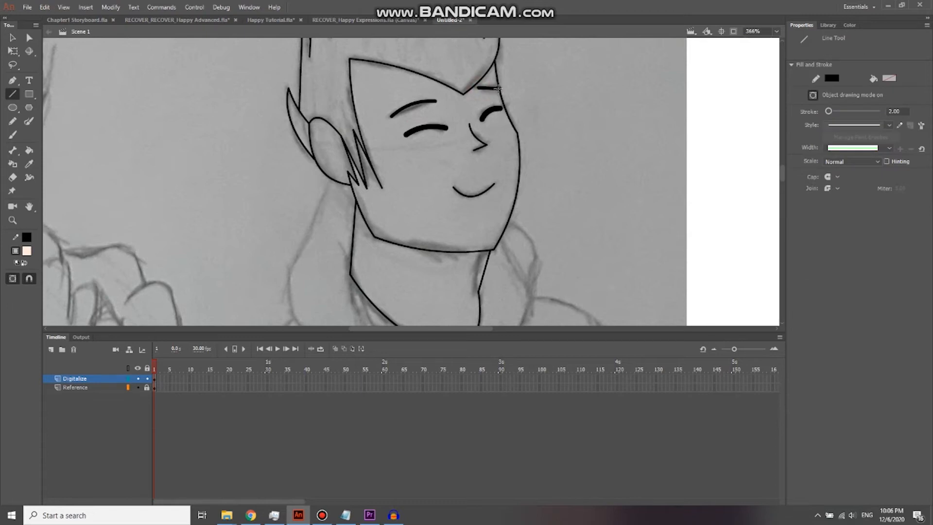
- Fill the face with the light peach colour using the Paint Bucket
scroll(547, 125, "down", 2)
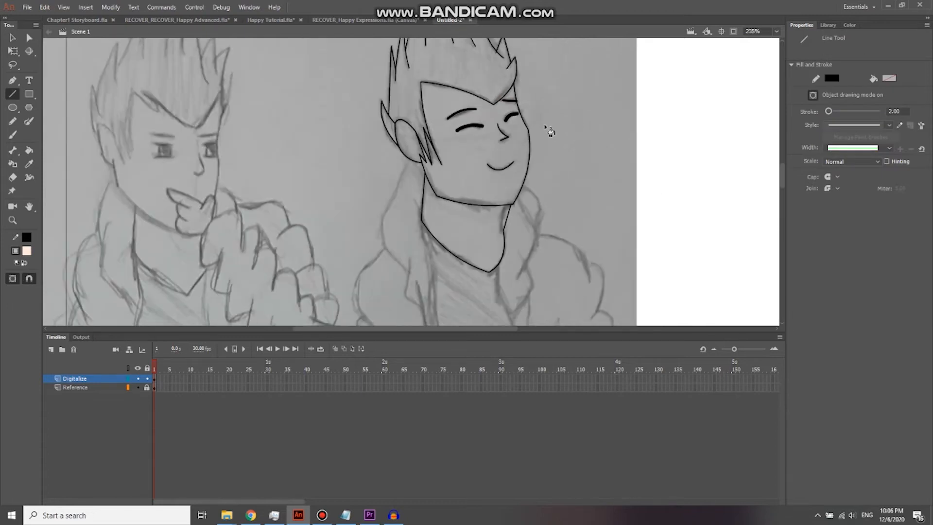
key("k")
left_click(477, 163)
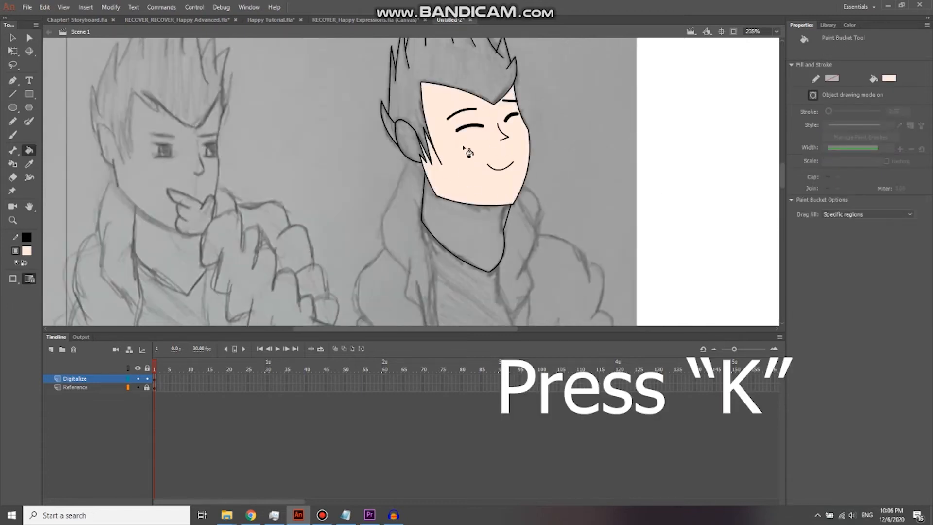
- Select individual front hair strands to examine how they overlap as separate drawing objects
scroll(473, 123, "up", 3)
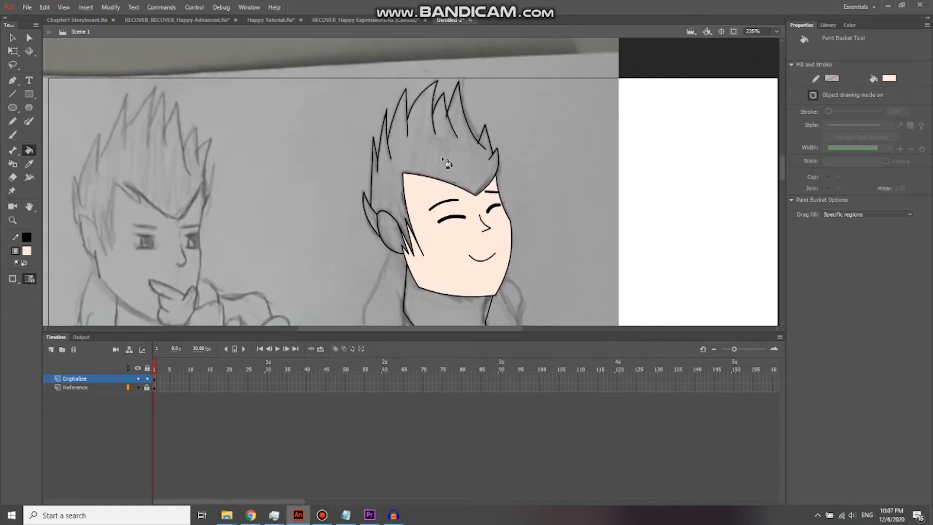
key("v")
left_click(471, 129)
left_click(452, 112, "shift")
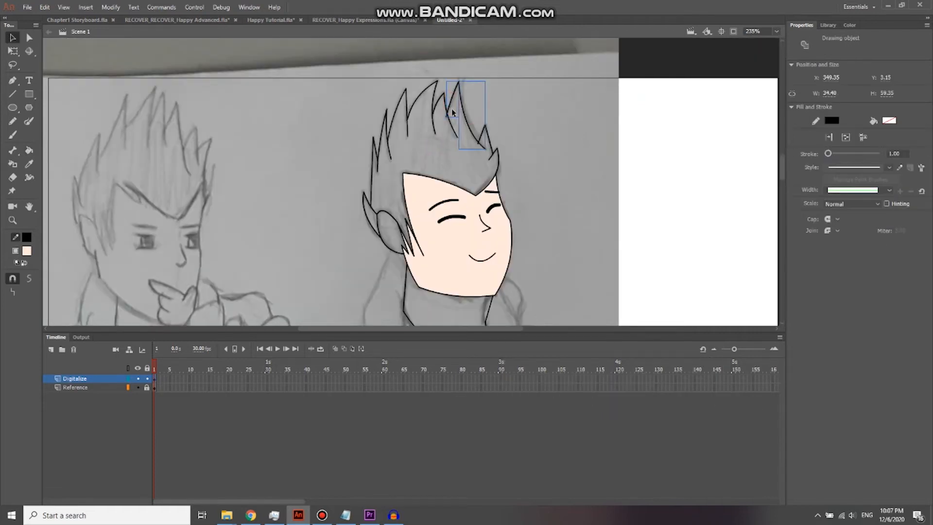
left_click(461, 160)
scroll(474, 155, "up", 2)
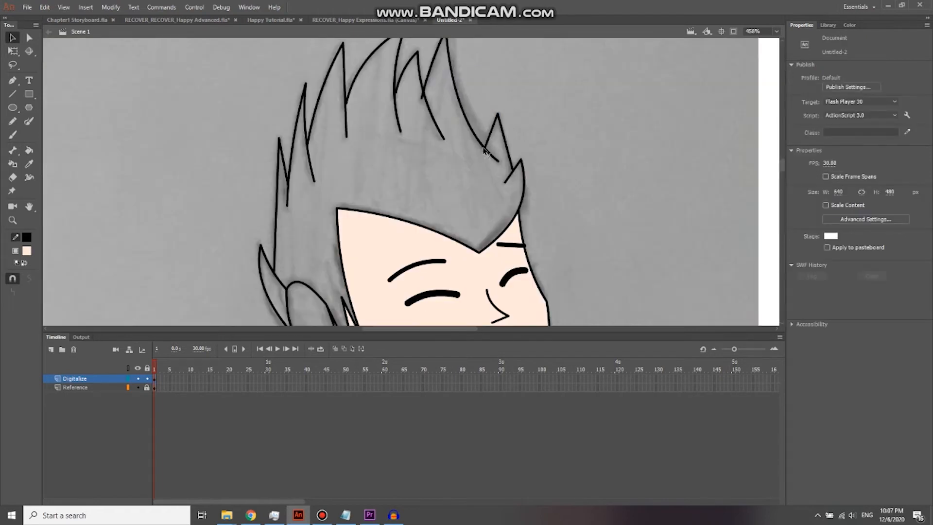
left_click(491, 139)
left_click(558, 121)
left_click(475, 138)
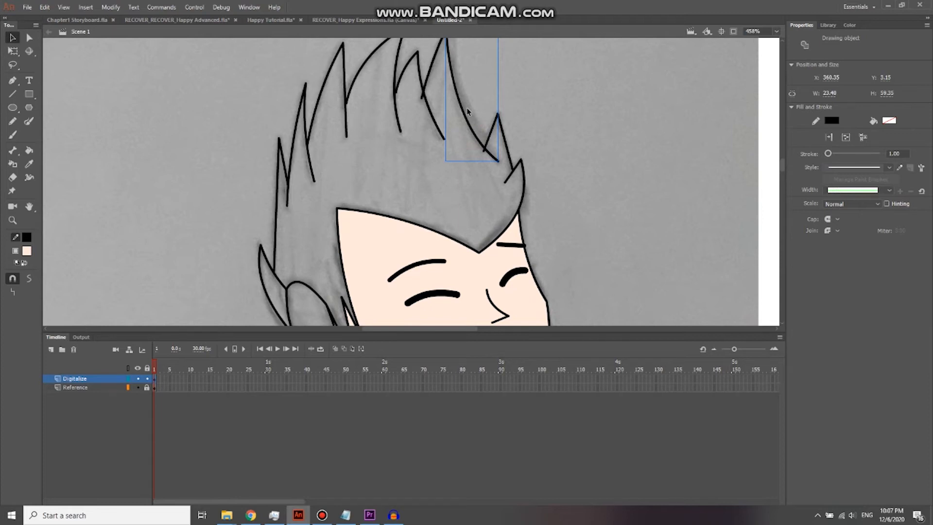
scroll(467, 111, "down", 2)
left_click(511, 99)
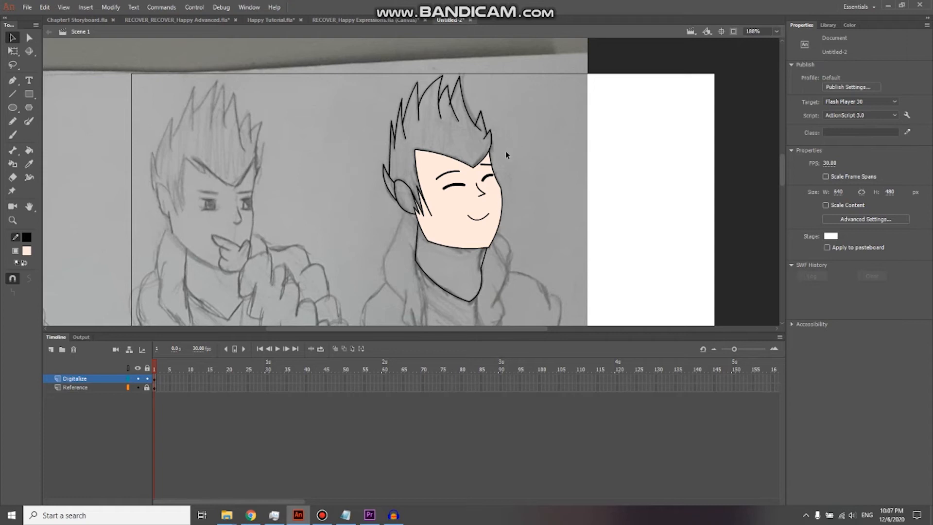
- Select the whole traced head and break its drawing objects apart into merged shapes
mouse_move(562, 58)
left_mouse_down()
mouse_move(486, 152)
mouse_move(368, 240)
mouse_move(336, 315)
left_mouse_up()
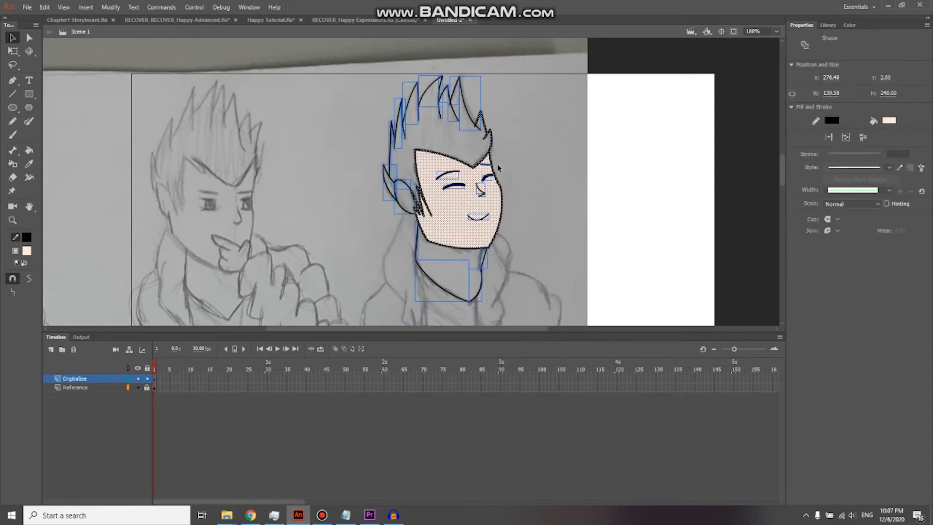
scroll(465, 276, "up", 2)
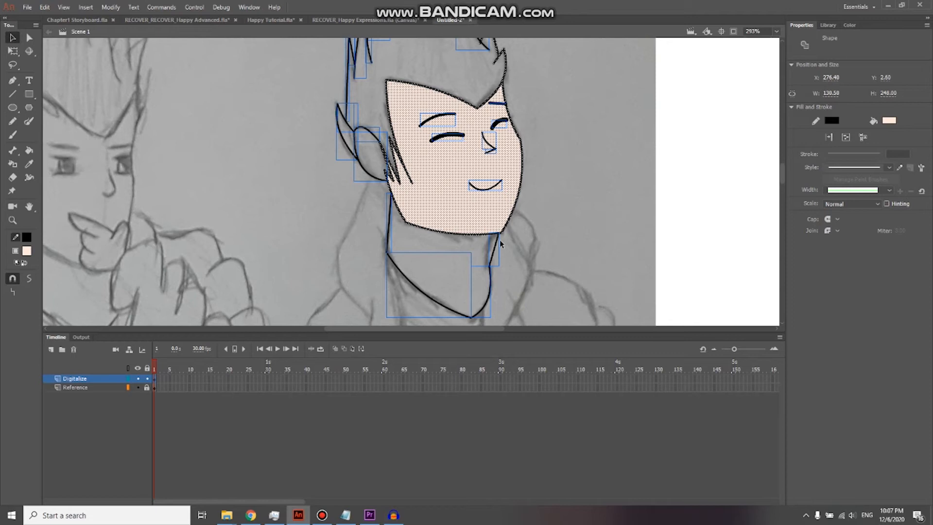
key("ctrl+b")
scroll(496, 251, "down", 3)
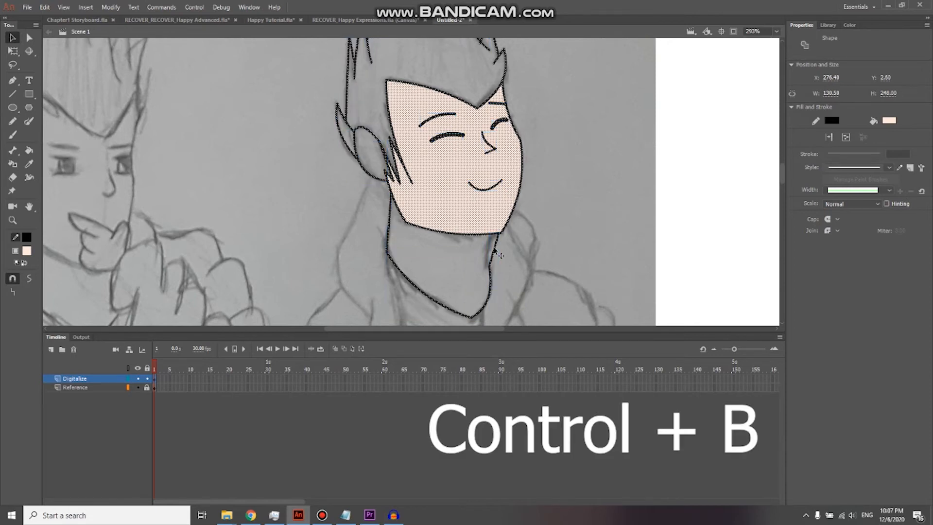
left_click(576, 132)
- Try selecting the head with the Reference layer locked and unlocked, undo the photo's shift, and relock the layer
scroll(569, 107, "down", 2)
left_click_drag(573, 65, 418, 310)
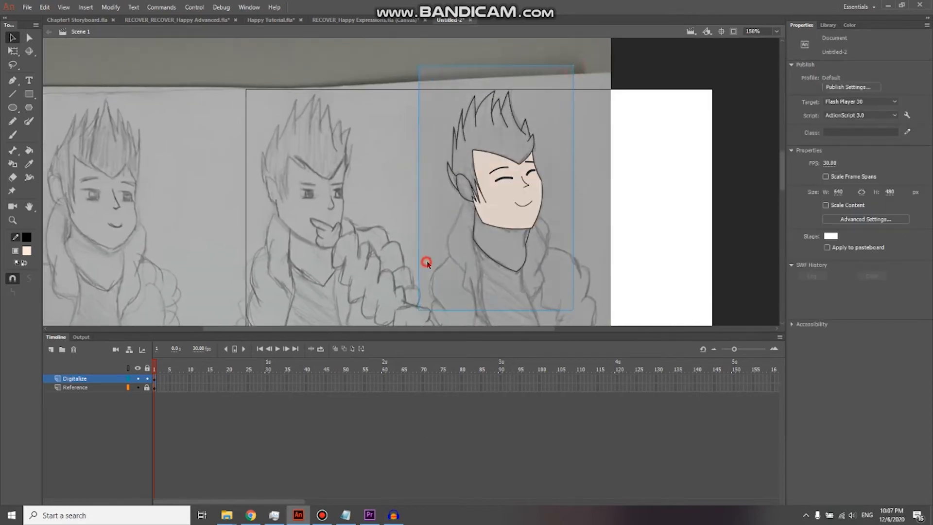
left_click_drag(426, 263, 423, 272)
left_click(88, 387)
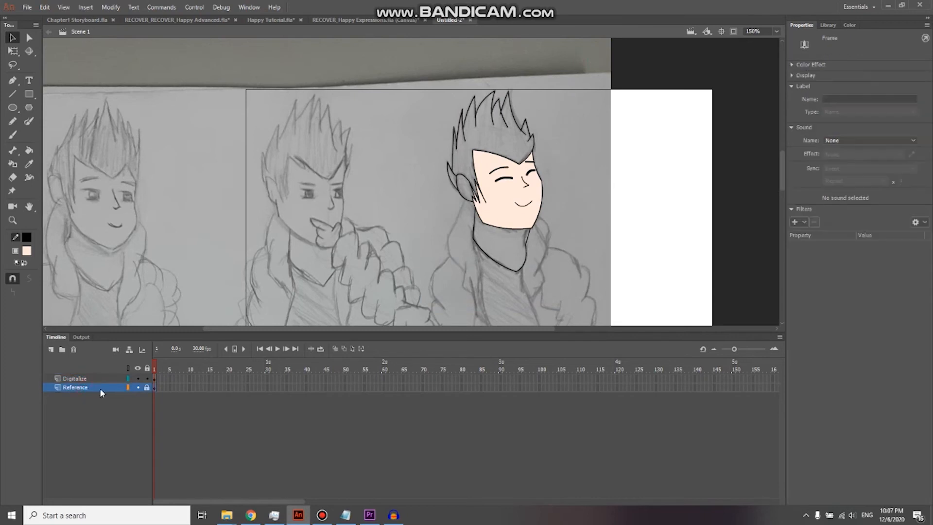
left_click(147, 387)
left_click_drag(577, 107, 449, 215)
key("ctrl+z")
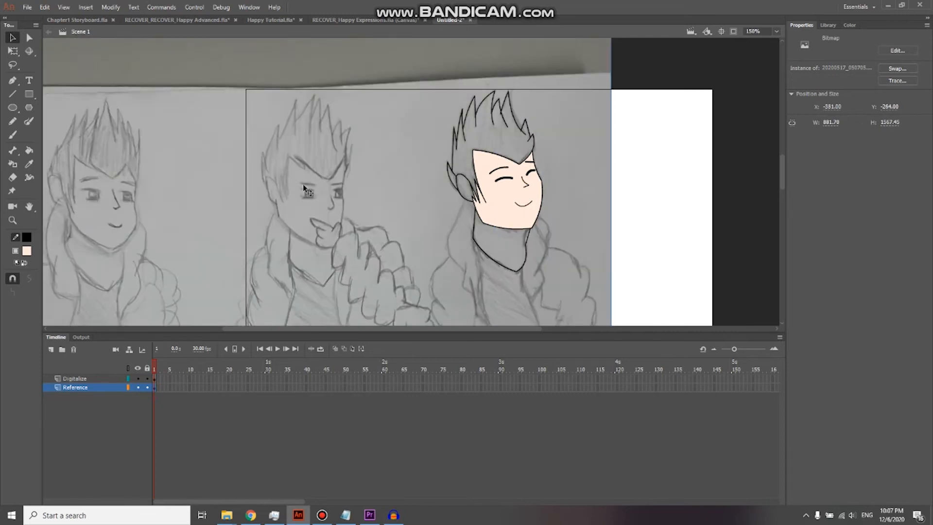
left_click(146, 388)
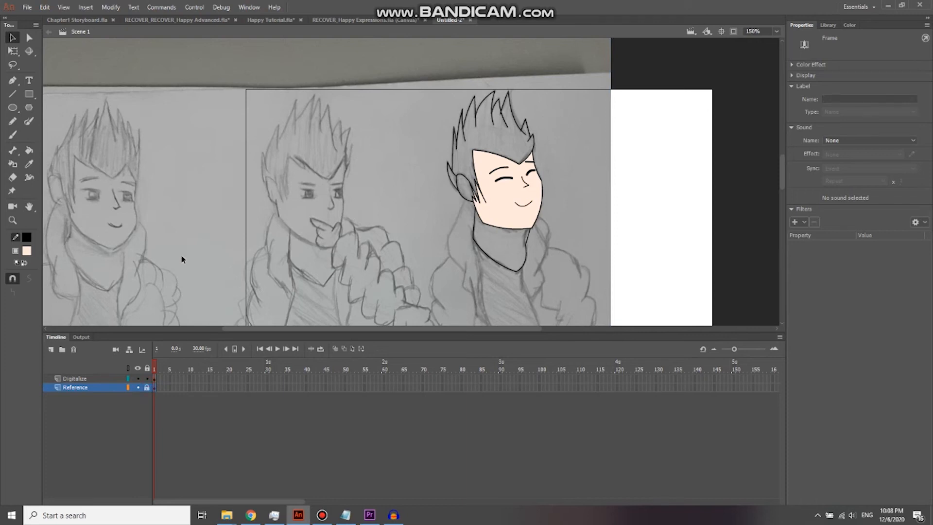
- Make the Digitalize layer active and check the broken-apart strands around the front hair spikes
left_click(99, 378)
scroll(544, 135, "up", 2)
scroll(479, 116, "up", 2)
left_click(478, 118)
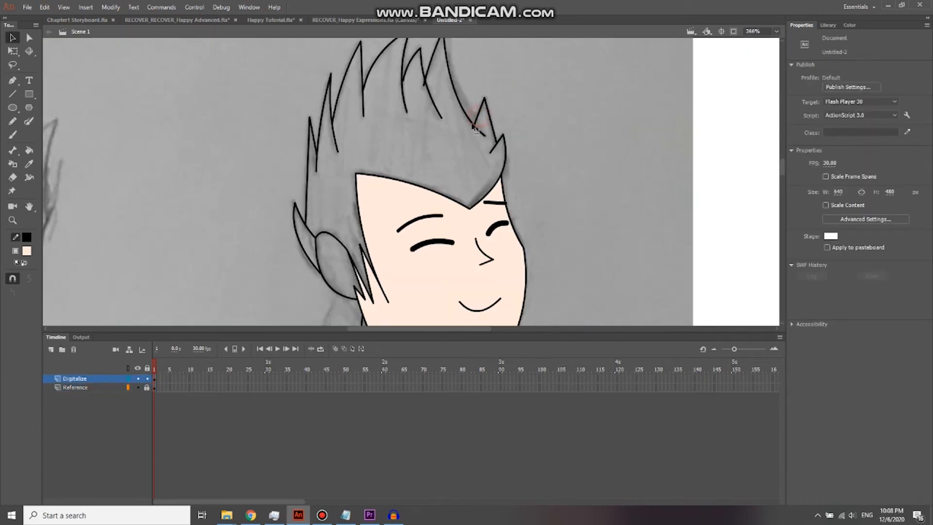
left_click(430, 69)
left_click(494, 70)
- Try to fill the hair area with the light peach colour using the Paint Bucket
left_click(432, 150)
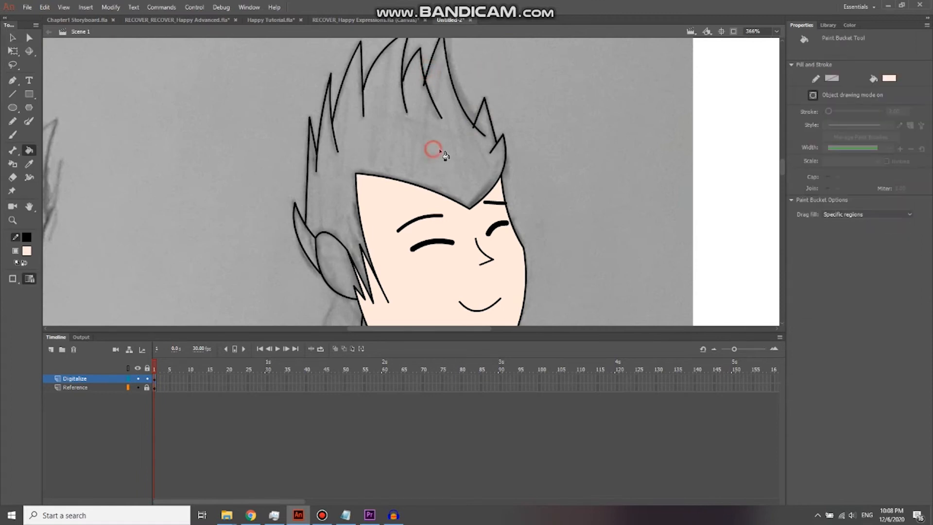
left_click(410, 148)
scroll(467, 137, "up", 1)
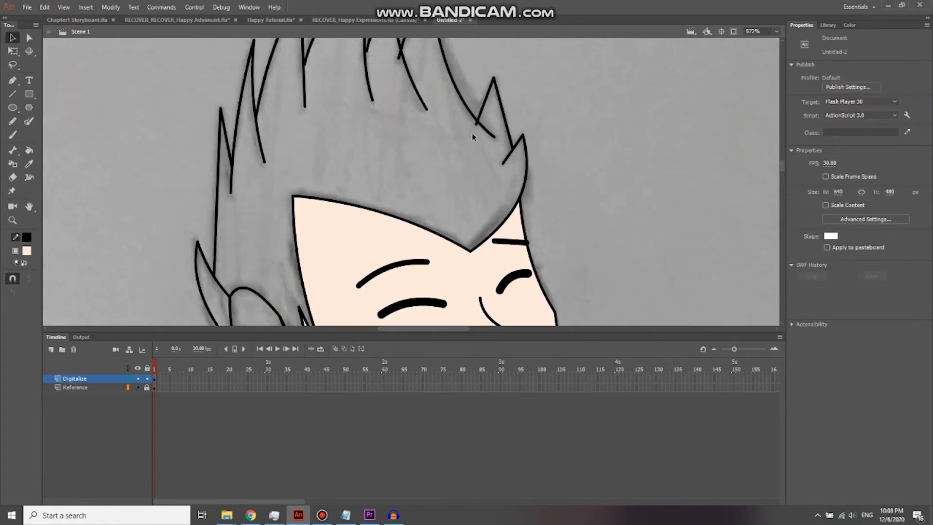
- Join the lower end of the hair spike behind the ear to the ear outline, undoing the misplaced attempts
scroll(471, 133, "up", 2)
mouse_move(526, 153)
left_mouse_down()
mouse_move(512, 161)
mouse_move(523, 153)
left_mouse_up()
left_click_drag(305, 166, 358, 153)
left_click_drag(268, 232, 322, 186)
left_click_drag(344, 224, 374, 173)
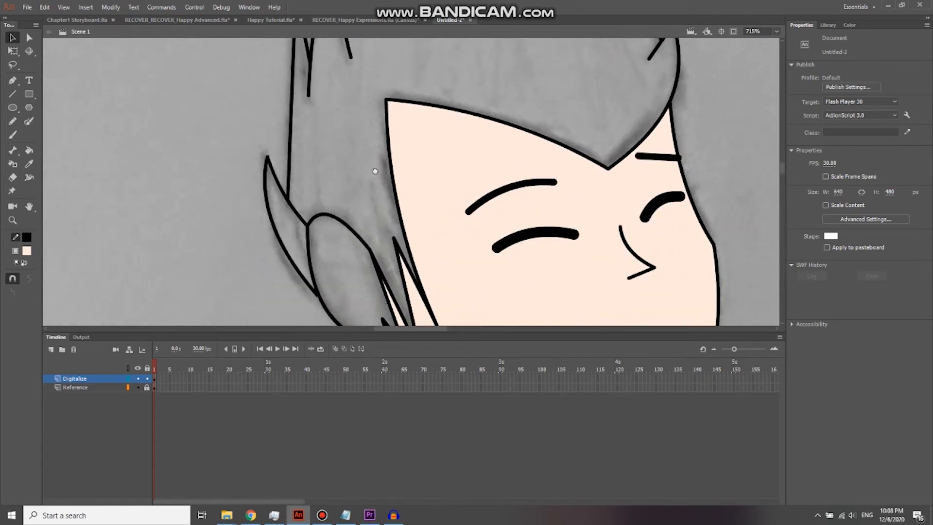
left_click_drag(384, 318, 388, 247)
left_click_drag(320, 225, 319, 235)
key("ctrl+z")
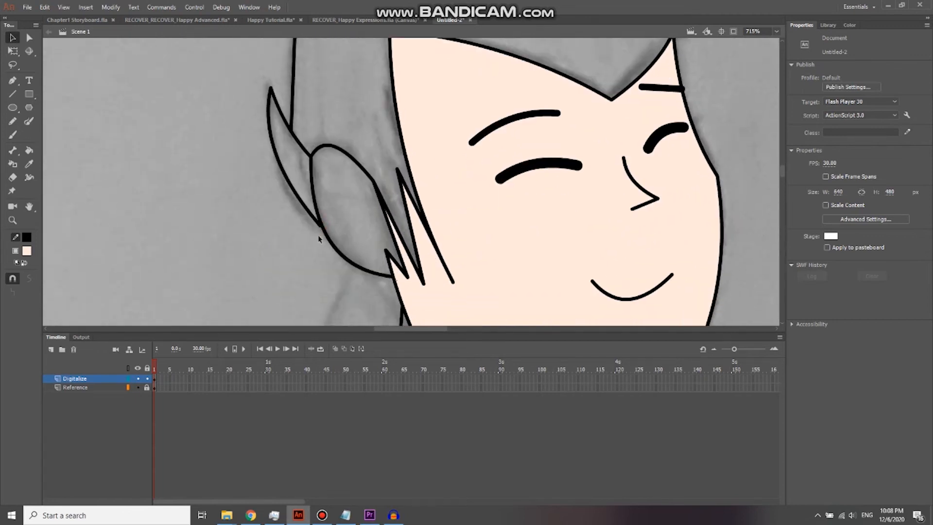
scroll(320, 228, "up", 5)
left_click_drag(407, 194, 406, 192)
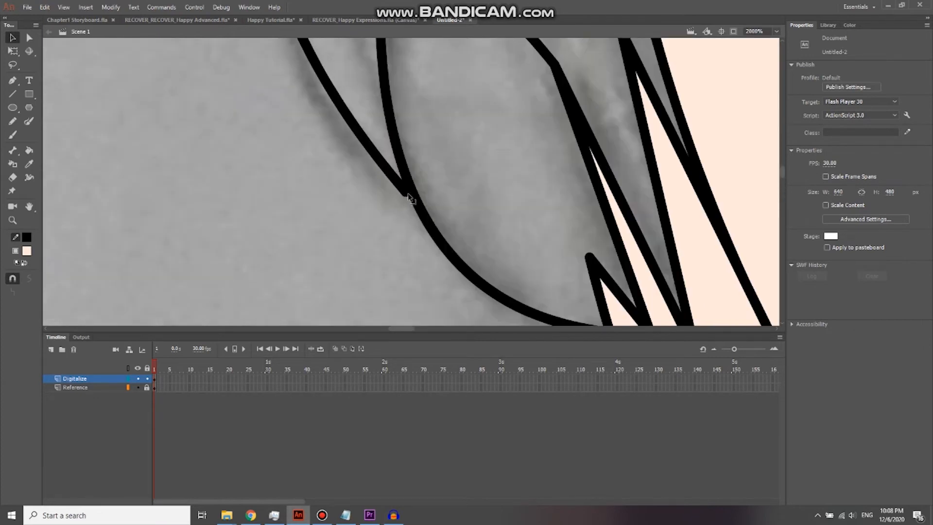
left_click_drag(408, 193, 412, 196)
key("ctrl+z")
key("ctrl+z")
mouse_move(409, 192)
left_mouse_down()
mouse_move(345, 237)
mouse_move(414, 196)
left_mouse_up()
scroll(496, 147, "down", 7)
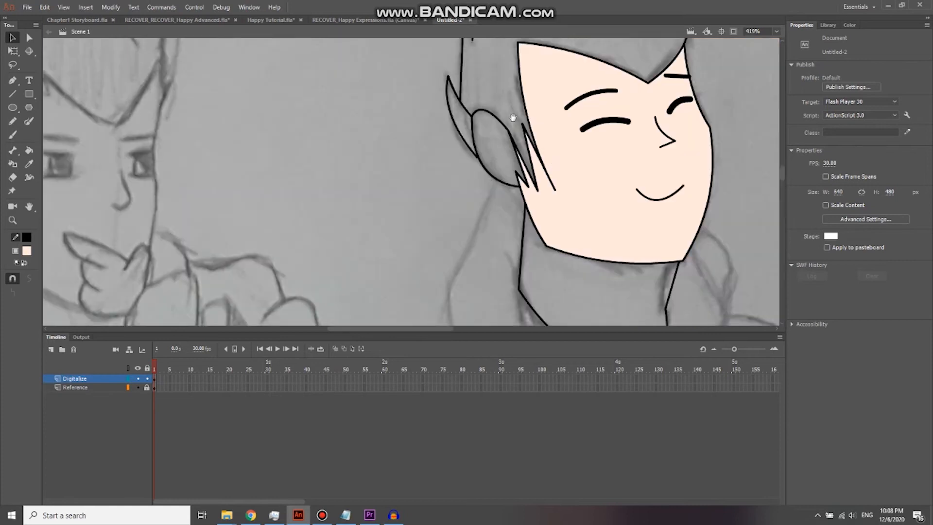
- Close the remaining gaps where the spike's upper and lower lines meet the back of the ear
scroll(513, 117, "up", 5)
mouse_move(366, 127)
left_mouse_down()
mouse_move(381, 139)
mouse_move(371, 125)
mouse_move(382, 115)
mouse_move(361, 108)
mouse_move(404, 145)
mouse_move(373, 127)
left_mouse_up()
left_click(371, 143)
left_click(377, 113)
left_click(365, 120)
left_click(385, 134)
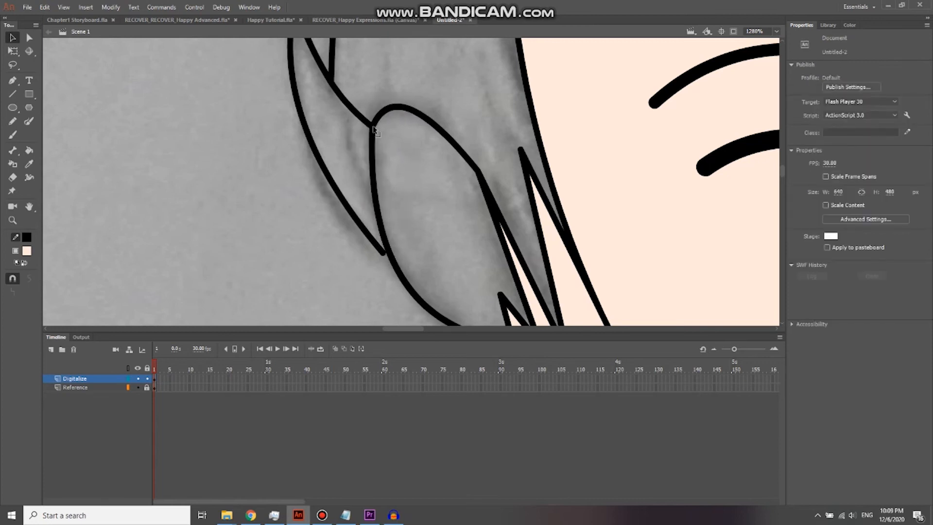
mouse_move(387, 246)
left_mouse_down()
mouse_move(364, 267)
mouse_move(389, 253)
left_mouse_up()
scroll(439, 122, "down", 3)
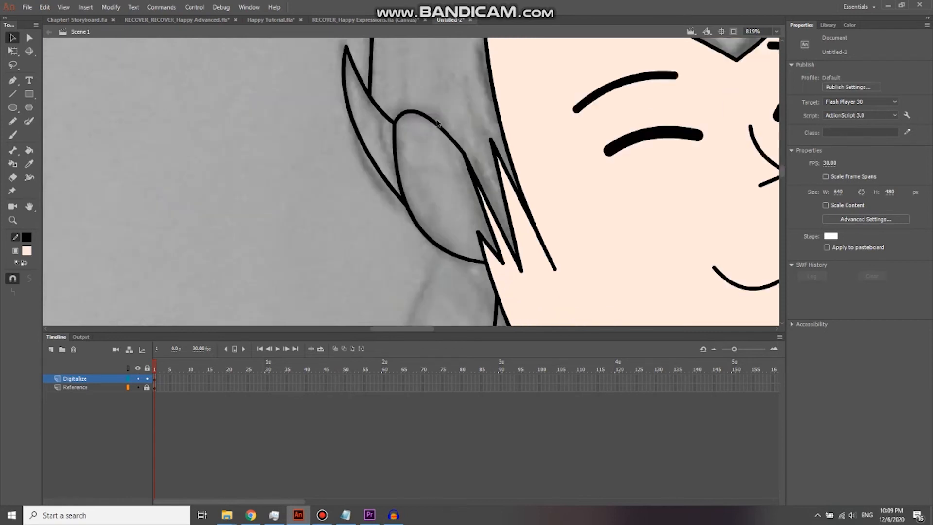
- Check the hair outline for gaps, try filling the hair with light peach and with black, and undo both fills
left_click_drag(438, 70, 407, 141)
scroll(422, 122, "up", 5)
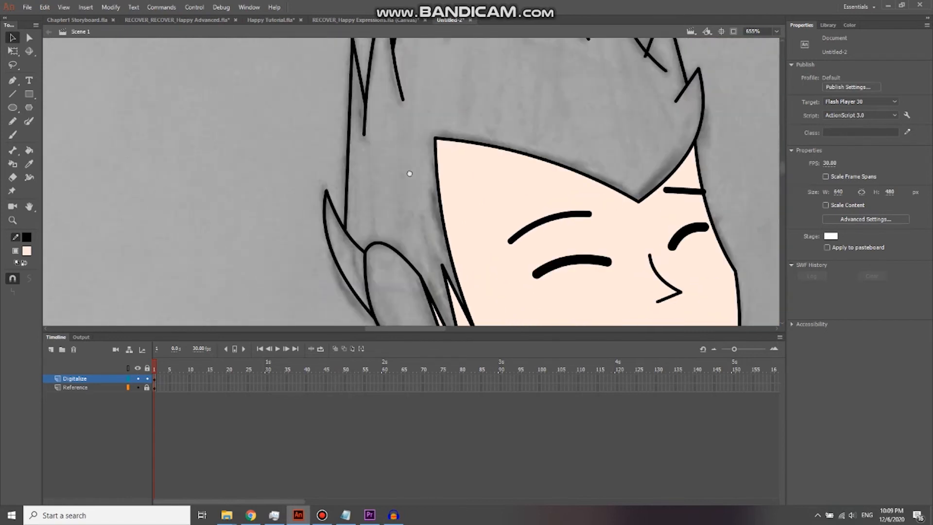
mouse_move(451, 110)
left_mouse_down()
mouse_move(415, 172)
mouse_move(389, 167)
left_mouse_up()
scroll(414, 172, "up", 3)
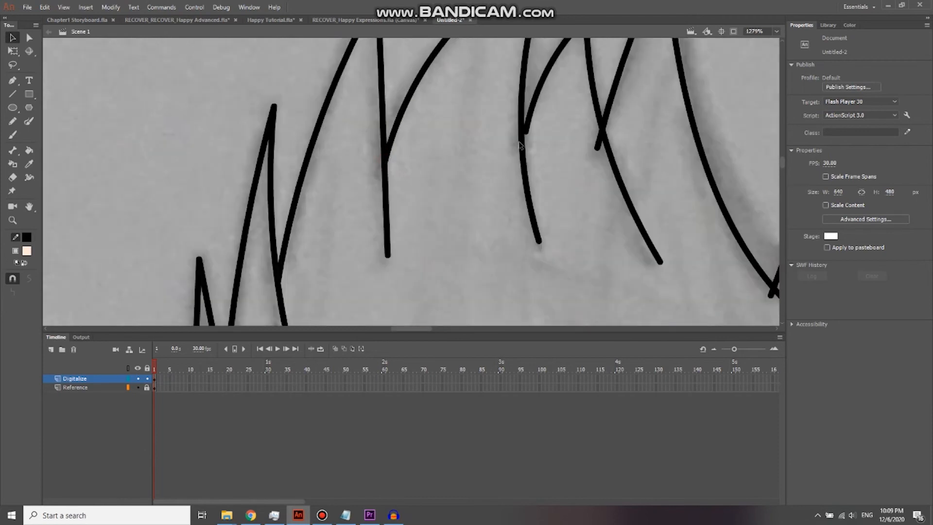
left_click_drag(671, 188, 526, 139)
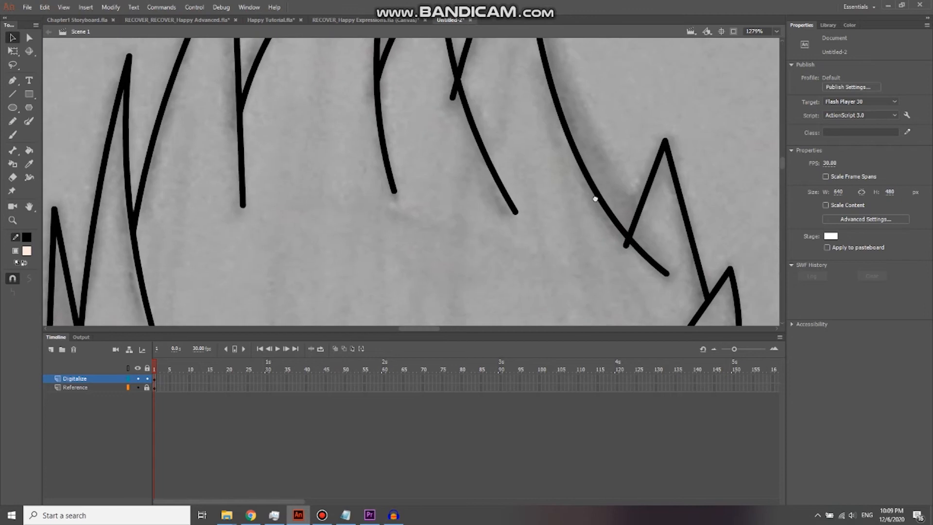
scroll(595, 199, "down", 7)
key("k")
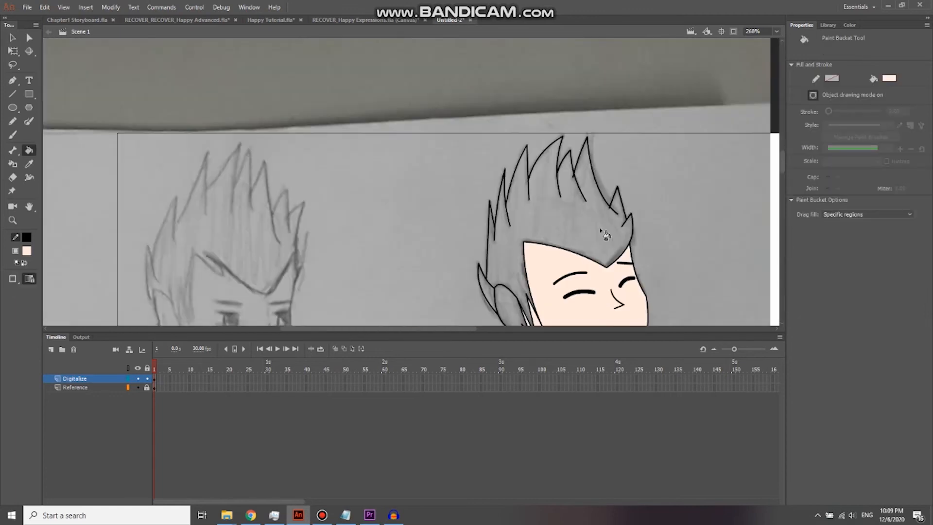
left_click(553, 227)
key("ctrl+z")
left_click(27, 251)
left_click(67, 297)
left_click(545, 238)
key("ctrl+z")
- Fill the hair area with dark grey #333333 using the Paint Bucket
left_click(26, 251)
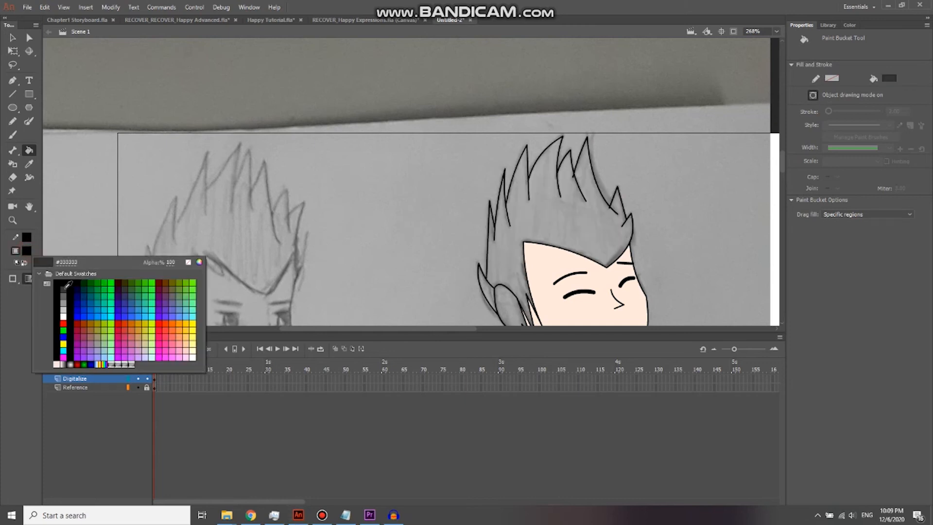
left_click(65, 286)
left_click(540, 223)
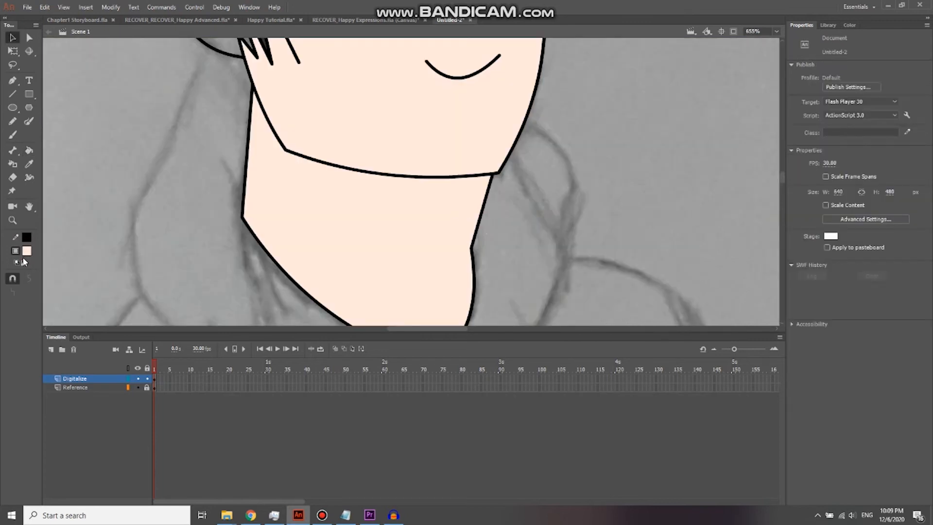
- Swap the stroke and fill colours and set the stroke to the light orange shadow colour #FFD6AC
left_click(24, 263)
left_click(25, 263)
left_click(27, 238)
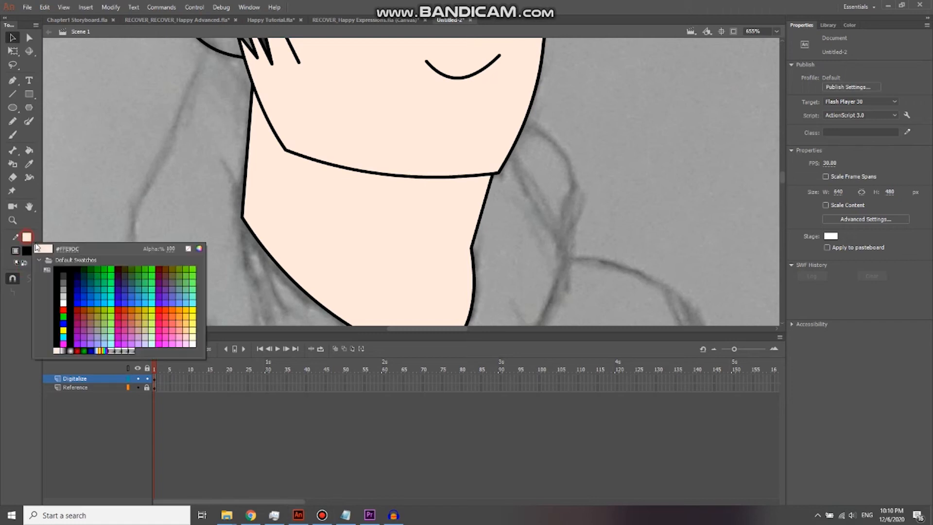
left_click(199, 249)
left_click_drag(117, 33, 109, 36)
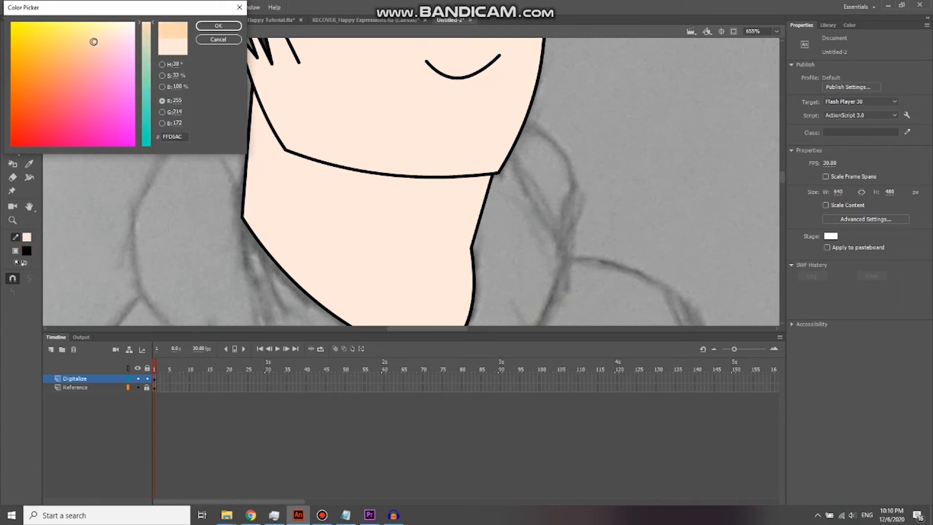
left_click(218, 26)
- Draw a shadow line with stroke 1 across the neck below the jaw, curve it along the jawline and extend it up the back of the neck
key("n")
left_click_drag(486, 203, 343, 189)
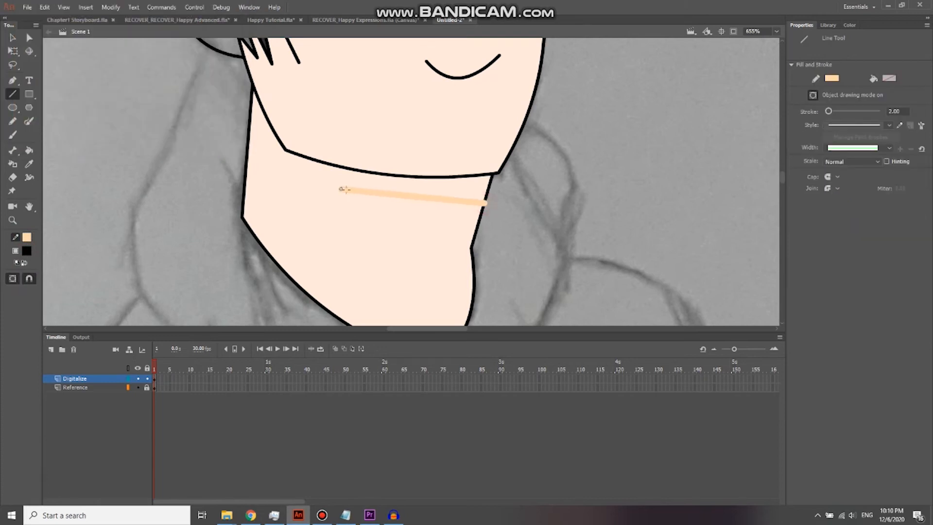
key("ctrl+z")
left_click_drag(905, 112, 767, 121)
type("1")
key("Return")
left_click_drag(486, 196, 270, 165)
key("v")
left_click_drag(370, 179, 333, 182)
left_click_drag(278, 167, 256, 95)
- Try to fill the strip between the jaw and the shadow line with black, and undo the fill
key("n")
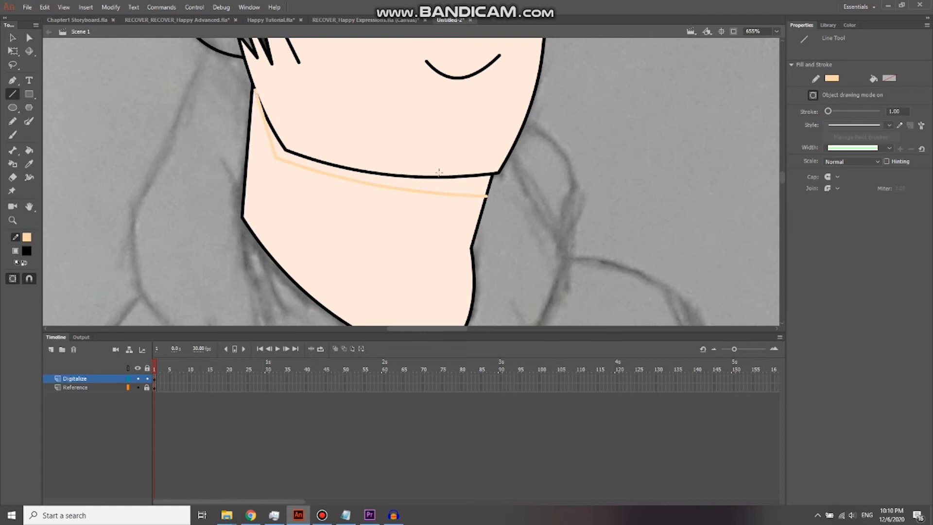
key("k")
left_click(472, 191)
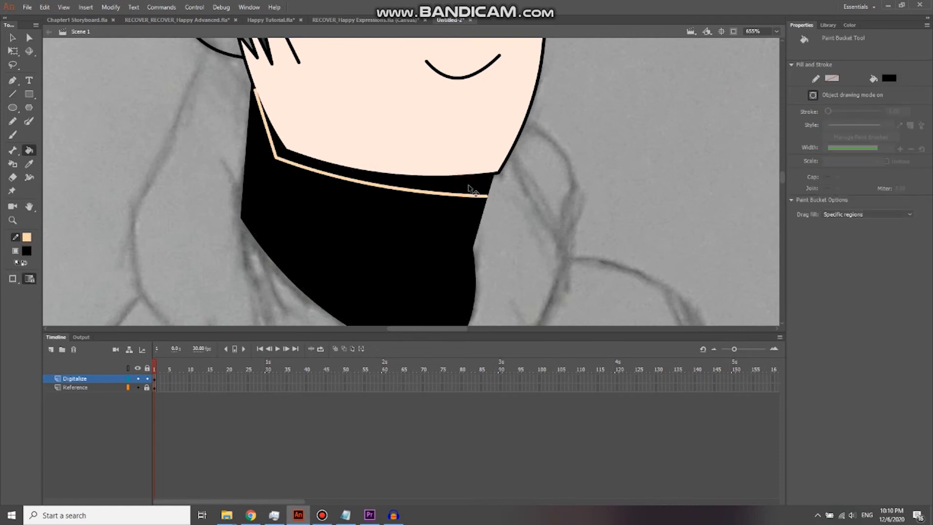
key("ctrl+z")
- Select both light orange shadow line segments on the neck and break them apart into shapes
key("v")
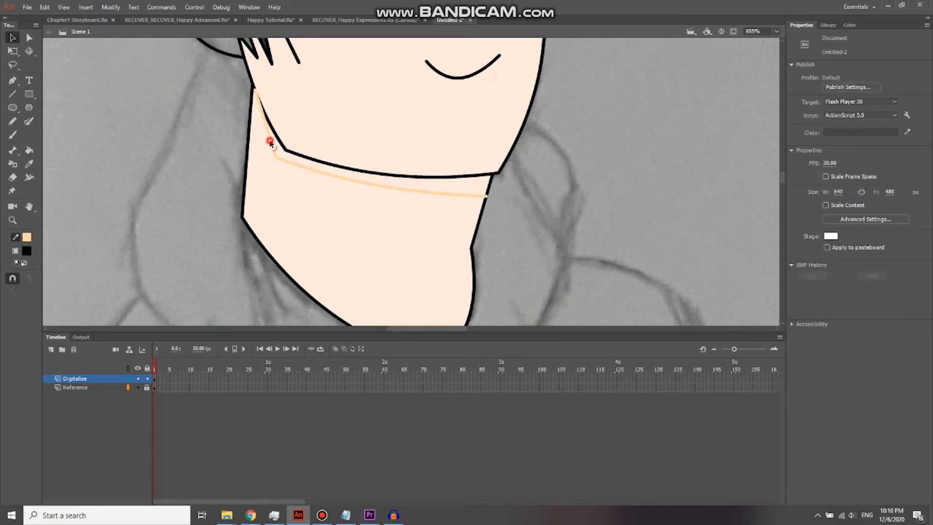
left_click(270, 142)
left_click(305, 169, "shift")
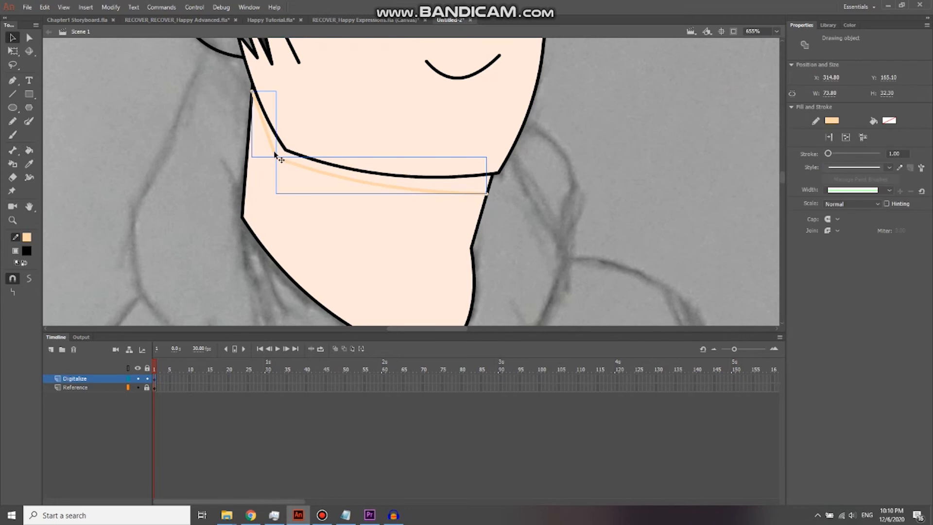
key("ctrl+b")
left_click(529, 196)
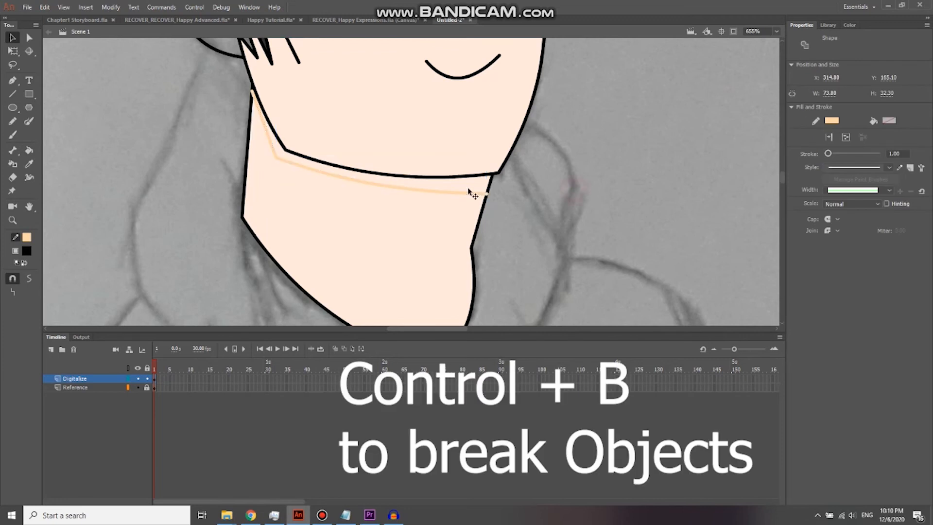
- Undo a black test fill and fill the neck strip under the jaw with the light orange shadow colour
key("k")
left_click(467, 188)
key("ctrl+z")
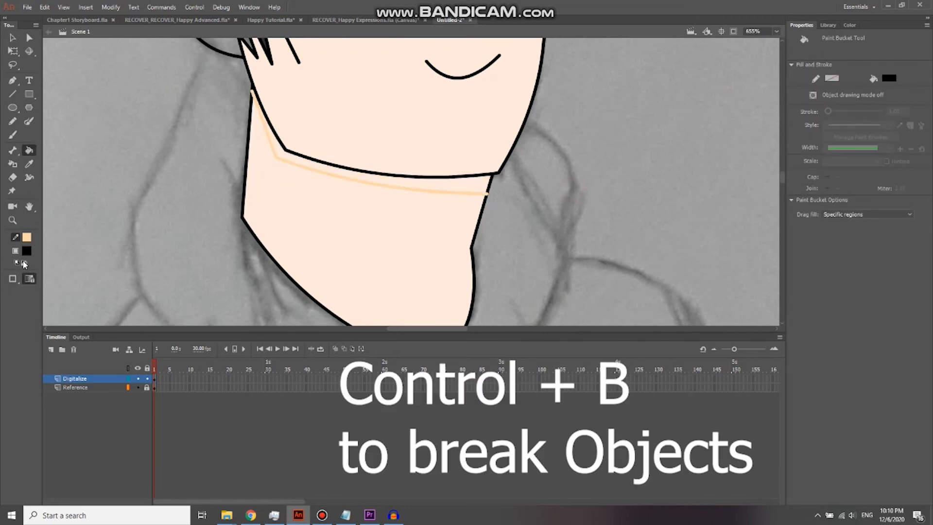
left_click(23, 263)
left_click(459, 187)
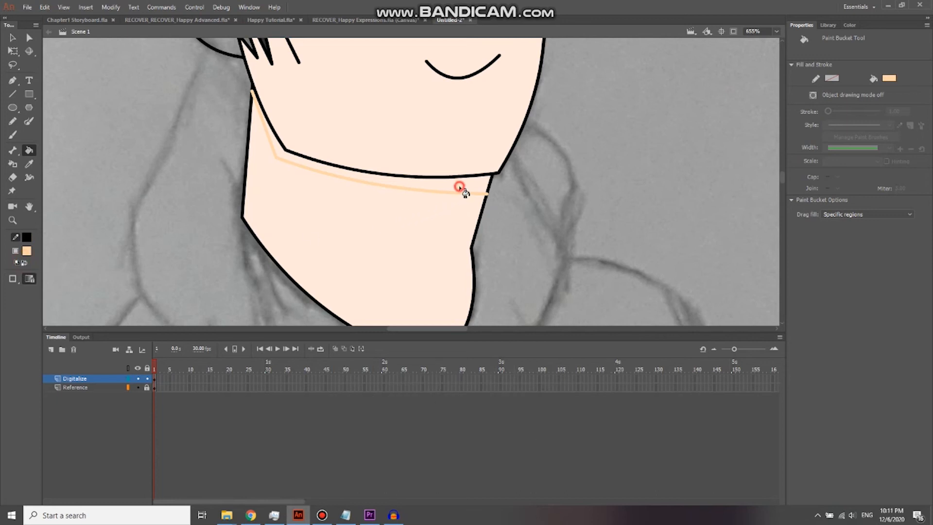
scroll(432, 172, "down", 1)
left_click_drag(431, 157, 446, 251)
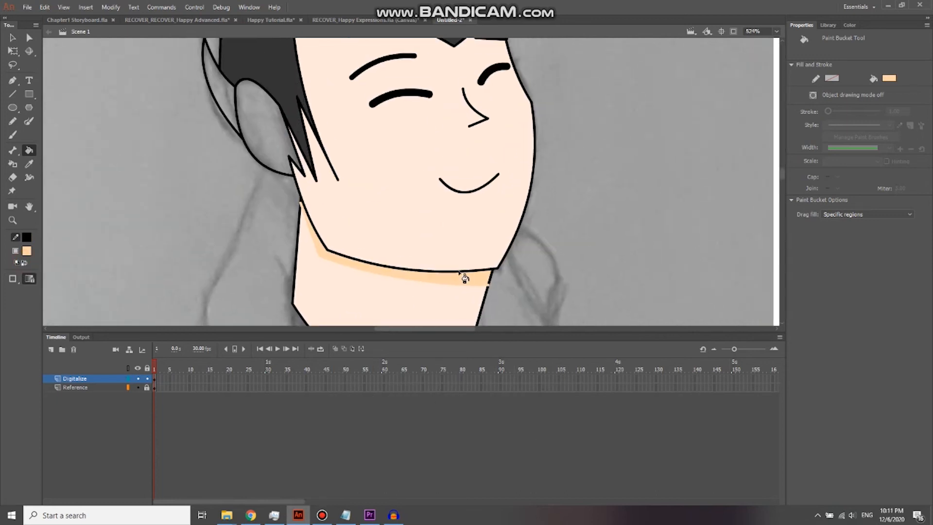
- Delete the light orange border lines of the neck shadow, keeping only its fill
key("v")
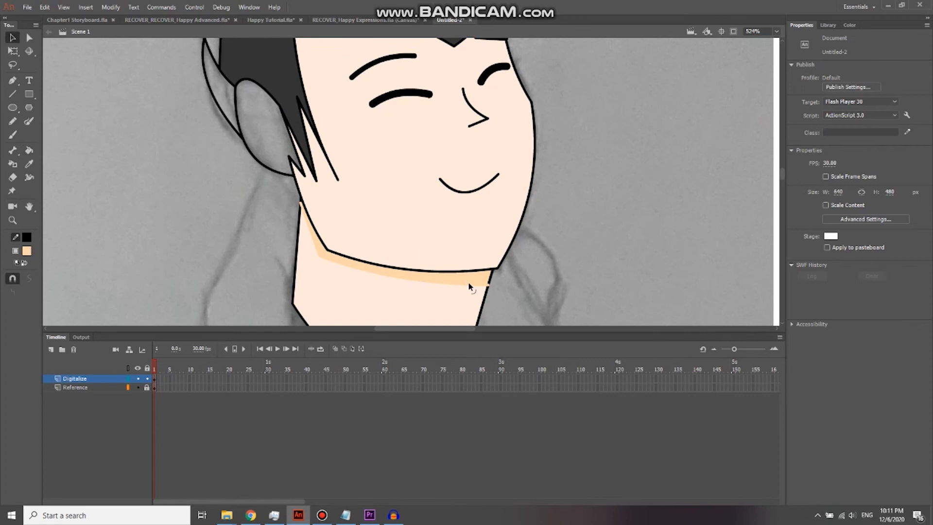
scroll(469, 286, "up", 2)
scroll(511, 288, "down", 1)
left_click(507, 287)
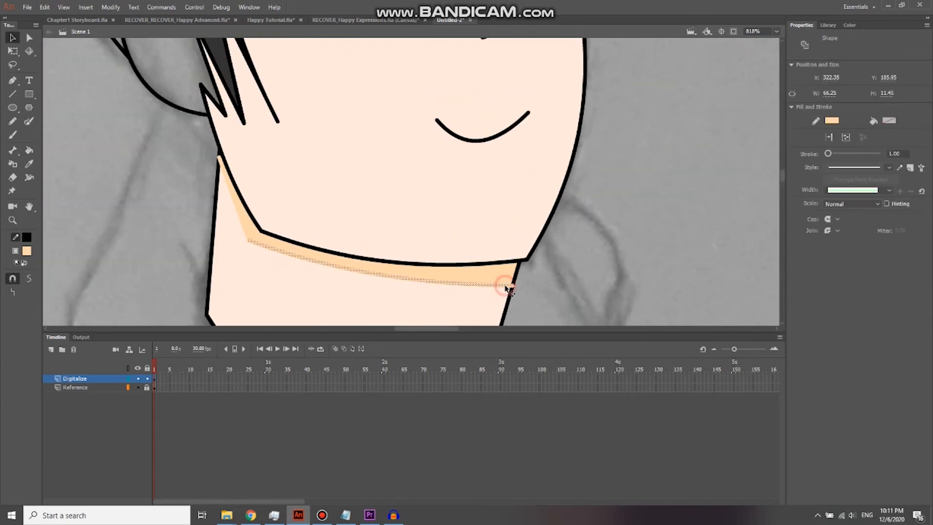
left_click(240, 217)
left_click(240, 218)
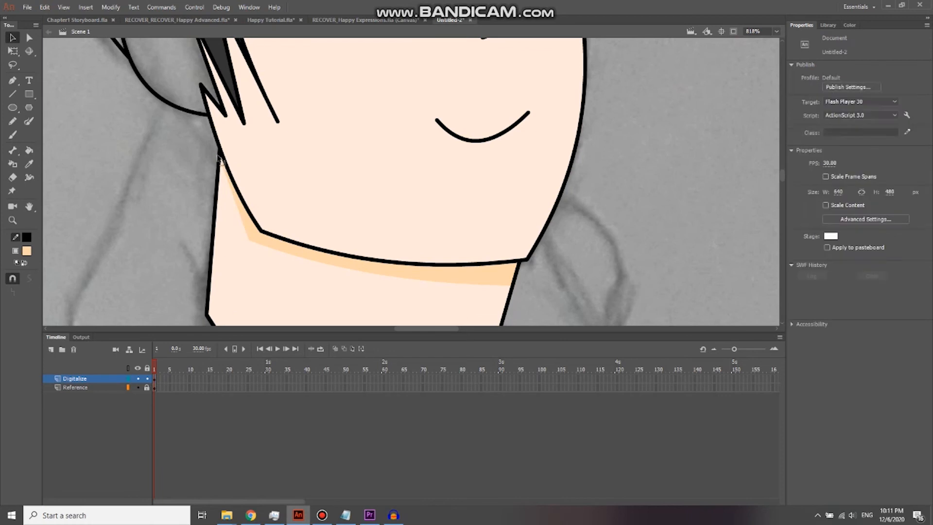
- Draw a small black triangle just below the mouth and fill it with the light orange shadow colour
mouse_move(488, 141)
left_mouse_down()
mouse_move(514, 145)
mouse_move(463, 153)
mouse_move(492, 158)
left_mouse_up()
key("n")
left_click_drag(492, 158, 464, 153)
key("v")
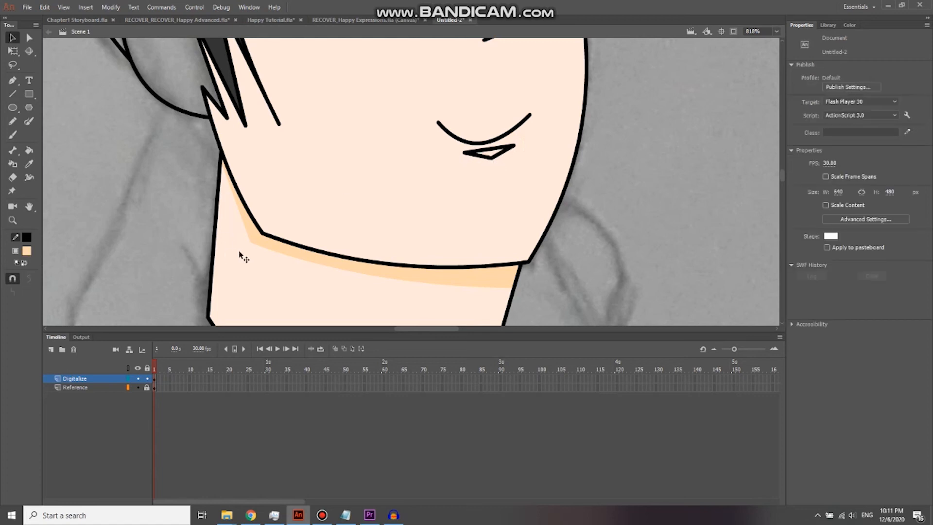
key("k")
left_click(491, 157)
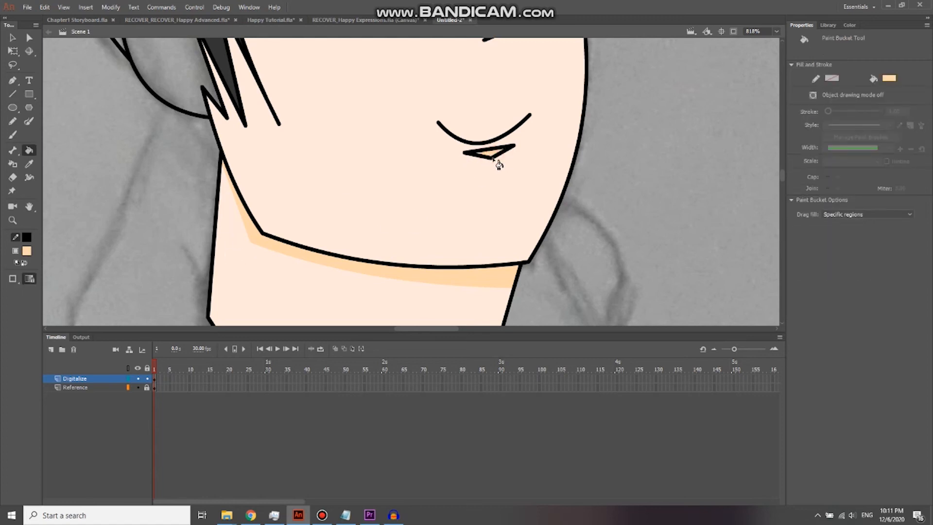
- Delete the triangle's black outline and adjust the corner of the remaining shadow below the mouth
key("v")
left_click(499, 155)
key("Delete")
double_click(491, 156)
key("Delete")
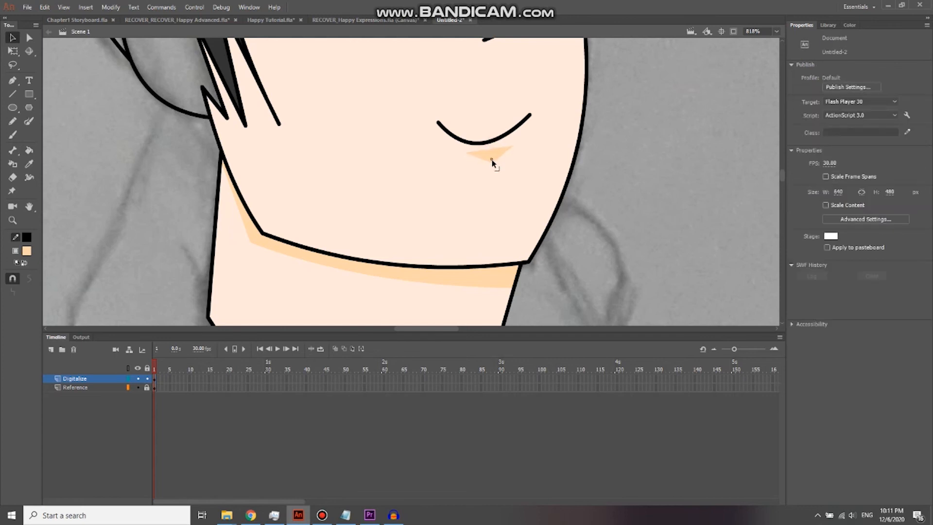
left_click_drag(510, 146, 513, 143)
- Fill the ear with the light peach skin colour sampled from the face with the Eyedropper
scroll(502, 127, "down", 5)
key("k")
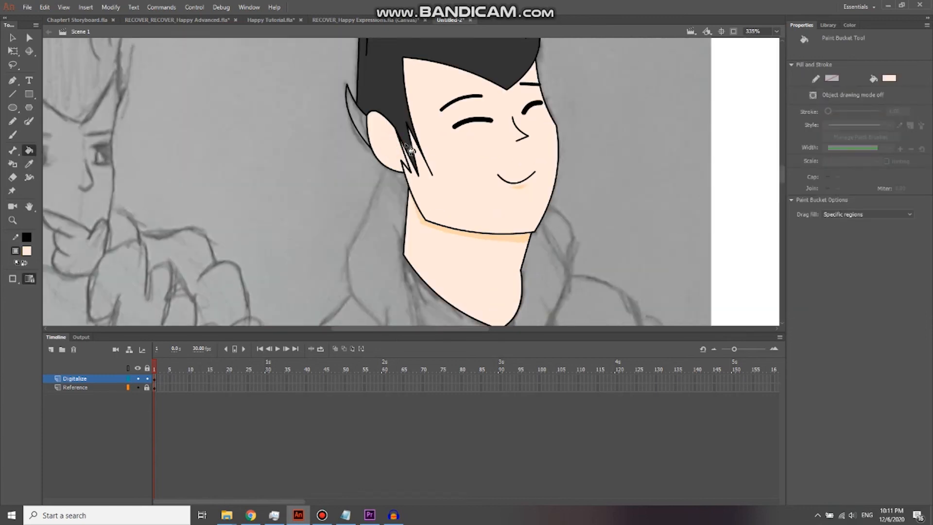
key("i")
left_click(452, 147)
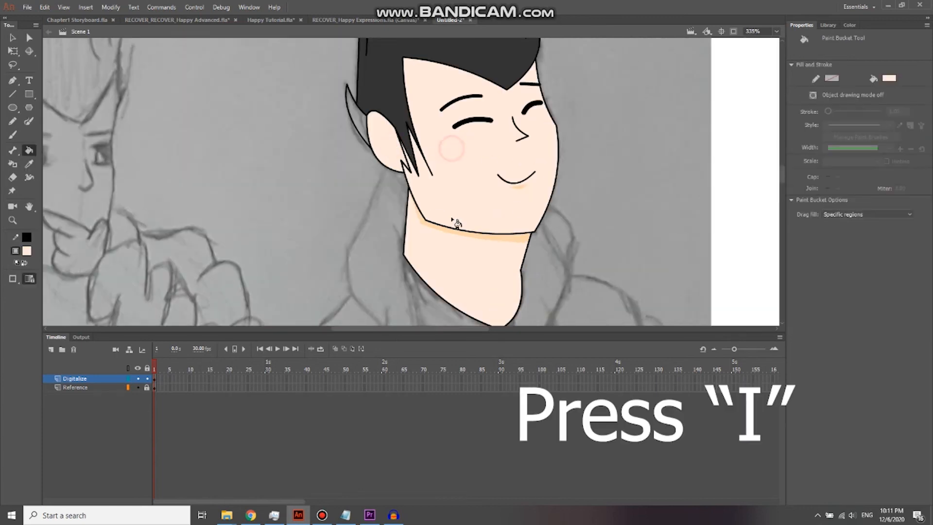
- Sample the dark grey from the hair with the Eyedropper and fill the spike behind the ear with it
key("i")
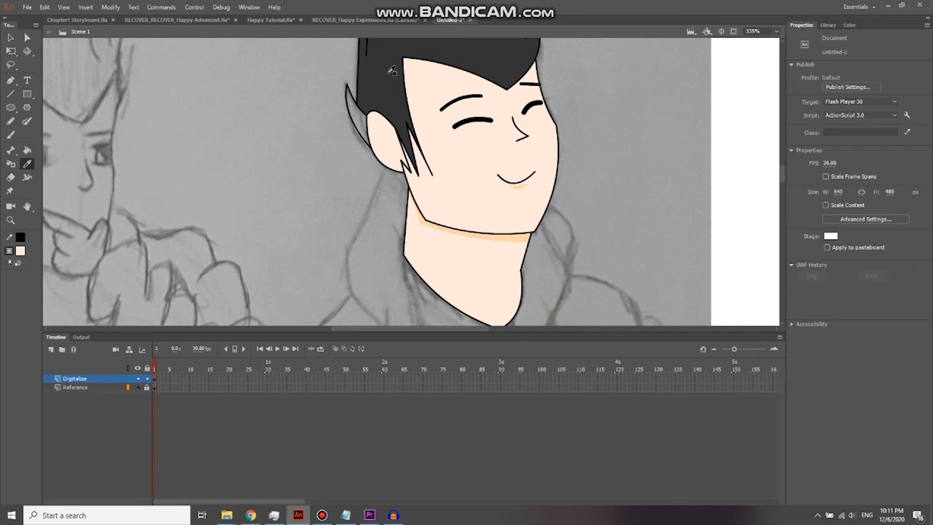
left_click(388, 72)
key("i")
left_click(456, 161)
key("i")
left_click(380, 87)
left_click(360, 120)
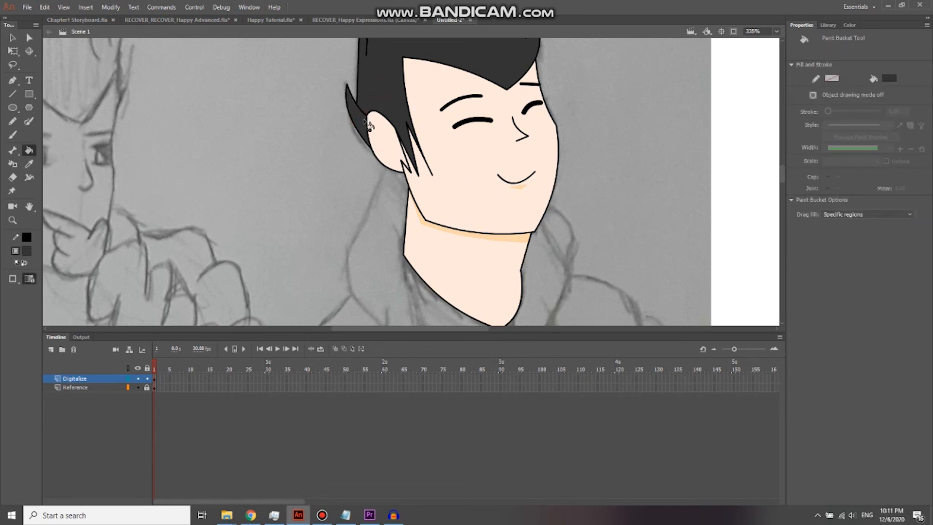
key("i")
left_click(393, 86)
scroll(511, 133, "down", 4)
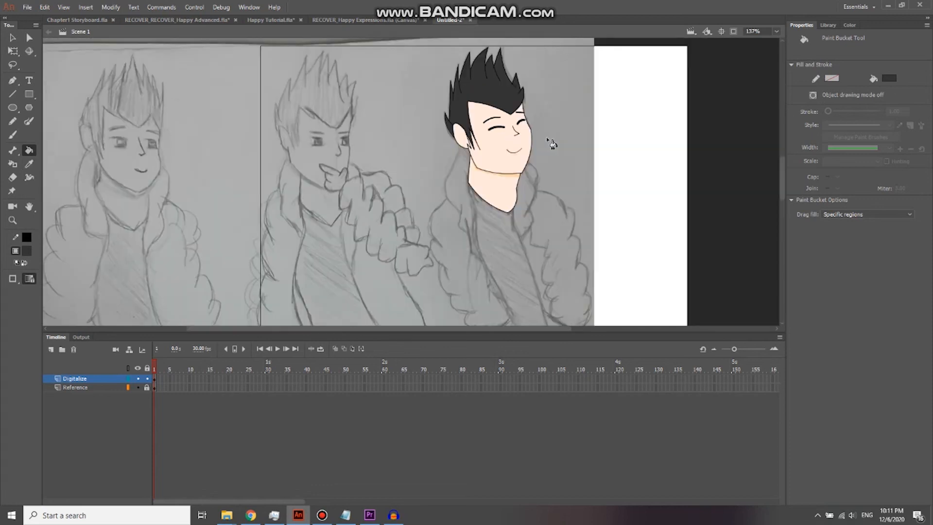
- Try selecting the whole coloured head and neck with a marquee
key("v")
left_click_drag(555, 111, 521, 160)
left_click_drag(535, 80, 379, 272)
left_click(525, 219)
left_click_drag(557, 83, 364, 262)
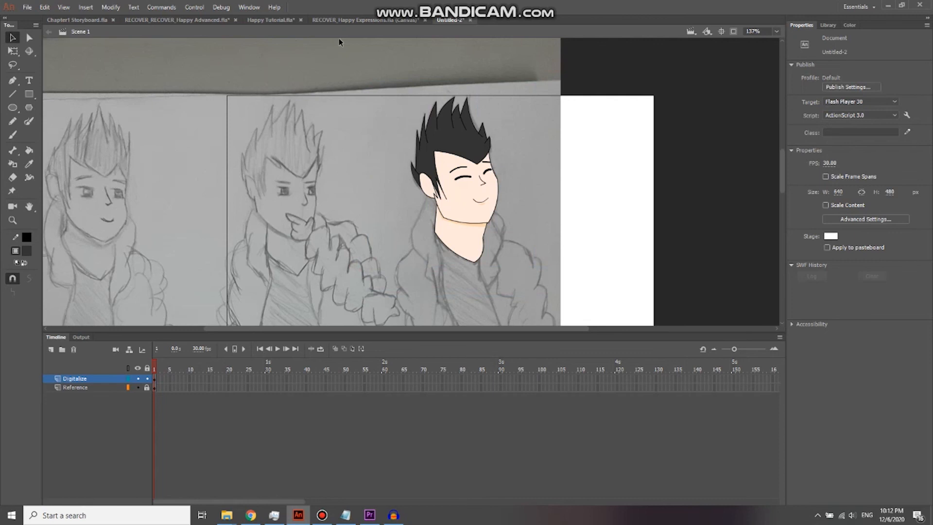
- Switch to the RECOVER_Happy Expressions.fla document and make its Upper_Clothes layer visible
left_click(355, 20)
scroll(491, 163, "up", 3)
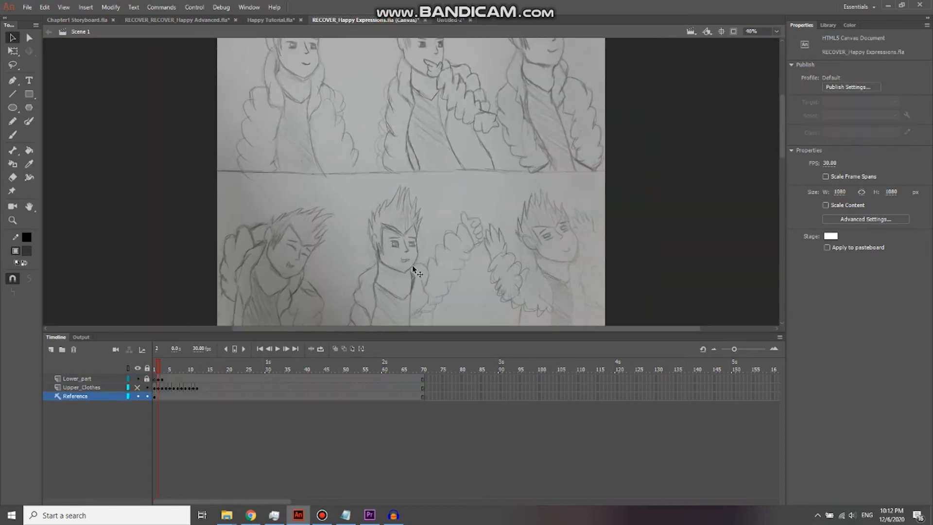
scroll(428, 220, "down", 2)
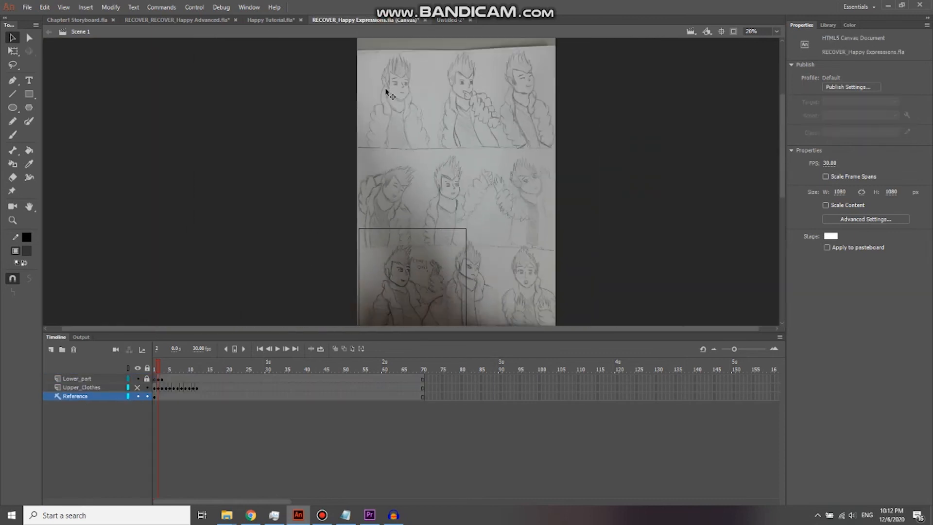
left_click(138, 387)
- Examine the colouring and shading of the finished characters' heads and blue jackets, and return to the Untitled-2 document
scroll(465, 217, "up", 3)
left_click_drag(355, 109, 368, 204)
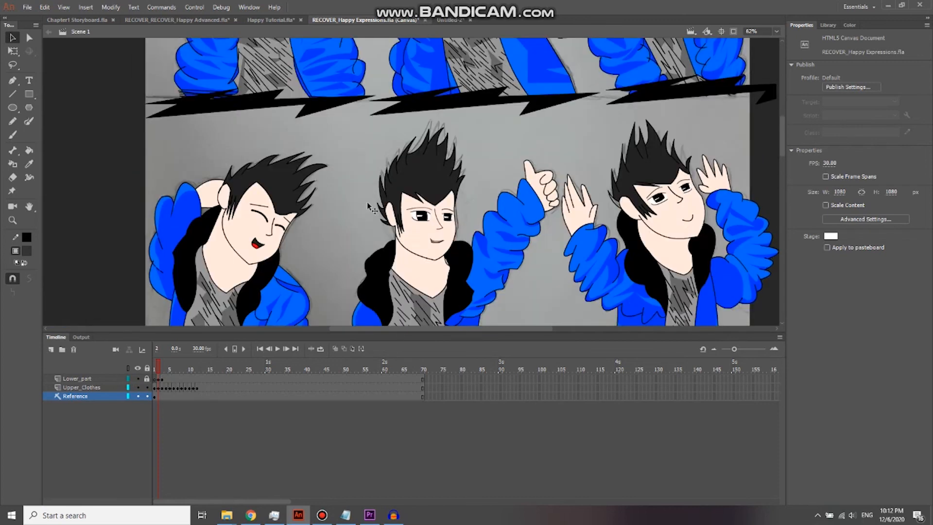
scroll(359, 184, "up", 4)
scroll(354, 205, "up", 1)
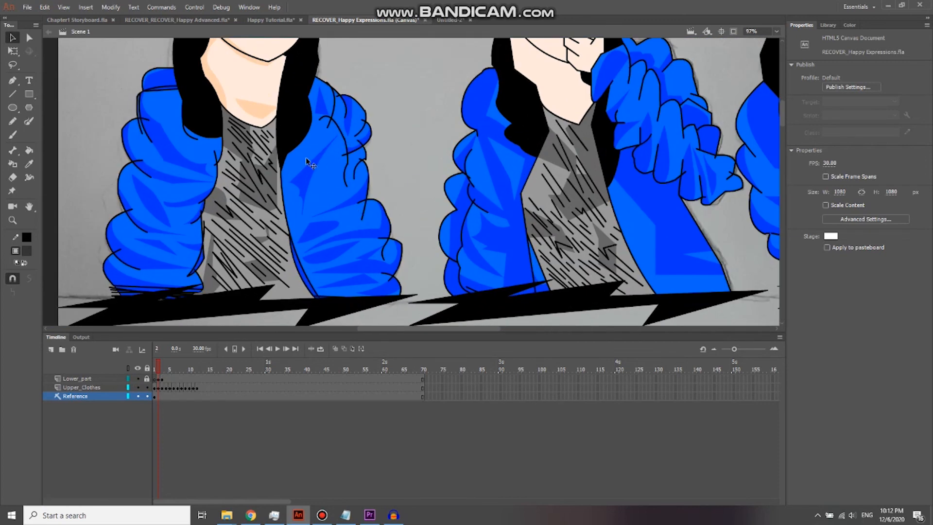
left_click(381, 165)
left_click(403, 137)
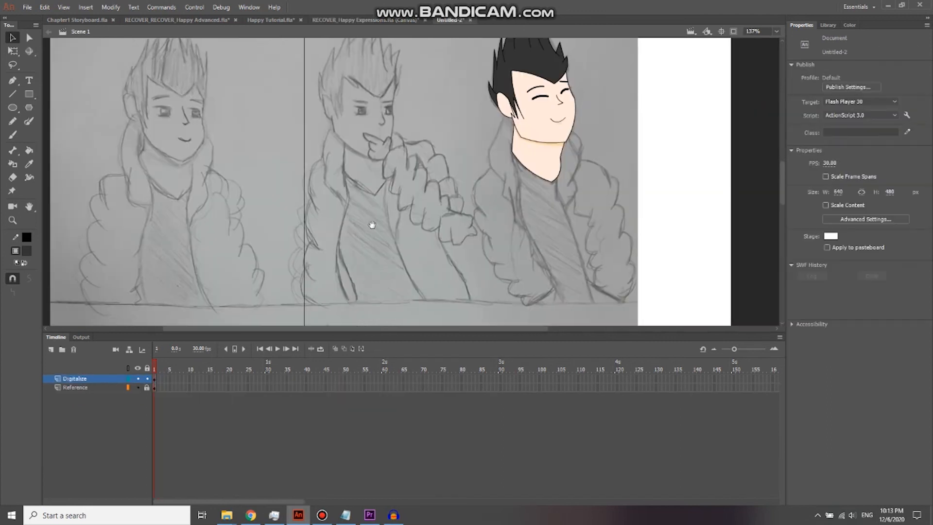
left_click_drag(371, 224, 363, 233)
left_click_drag(458, 144, 379, 218)
scroll(470, 219, "up", 2)
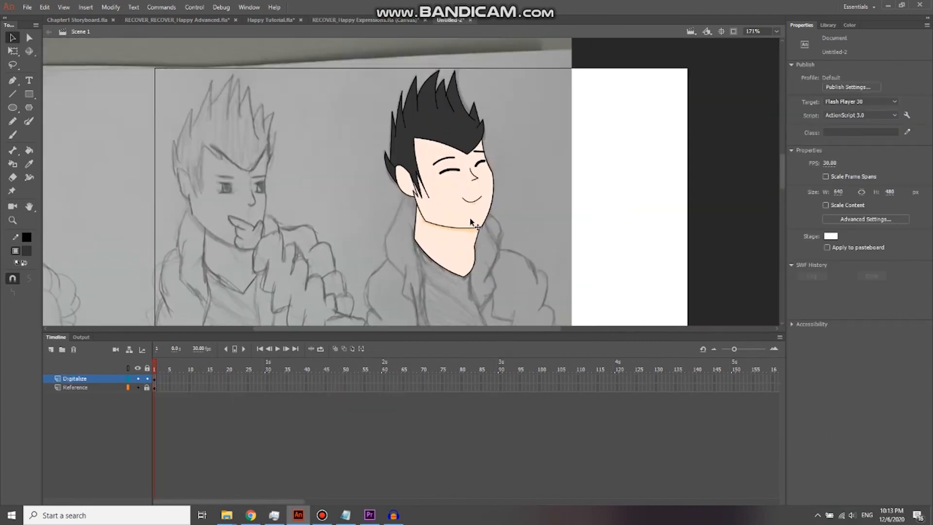
left_click_drag(457, 256, 470, 219)
- Activate the Paint Bucket tool and review its gap-closing options, such as Close Small Gaps
key("k")
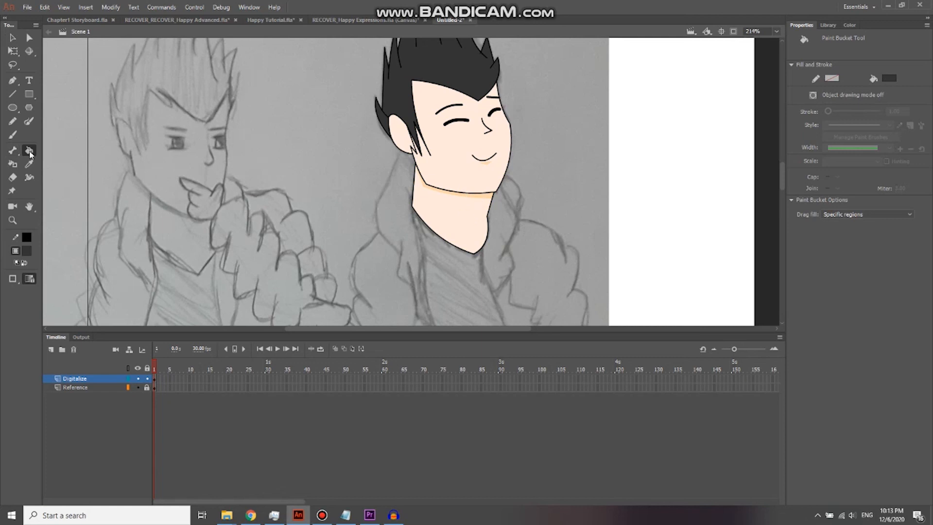
left_click(14, 280)
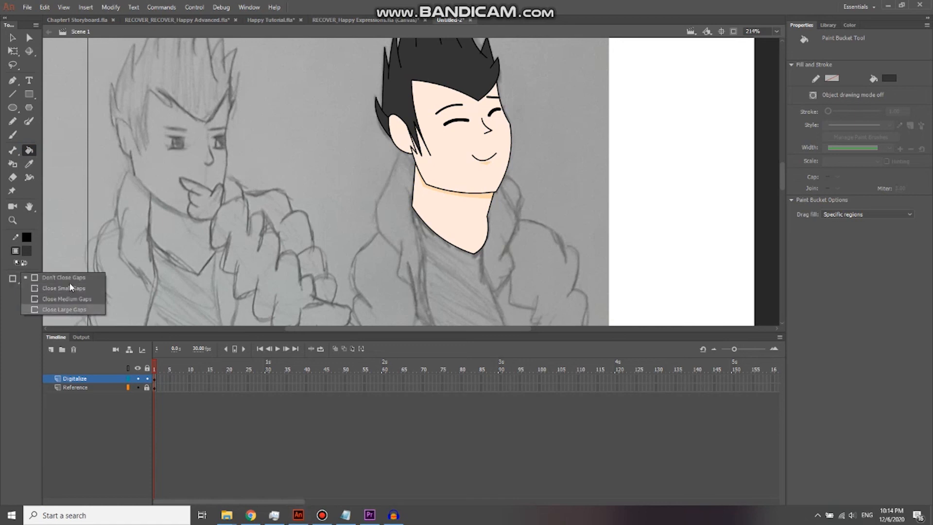
left_click(72, 290)
left_click(12, 278)
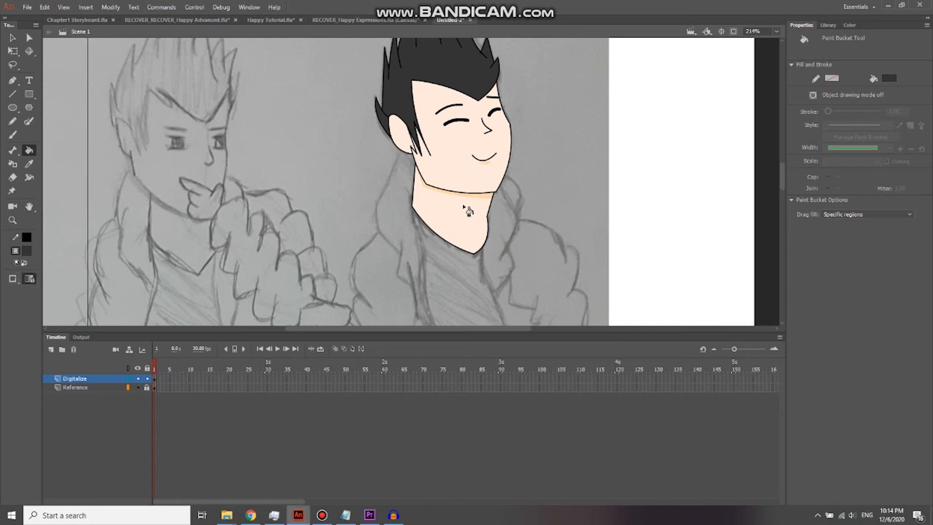
scroll(470, 206, "up", 1)
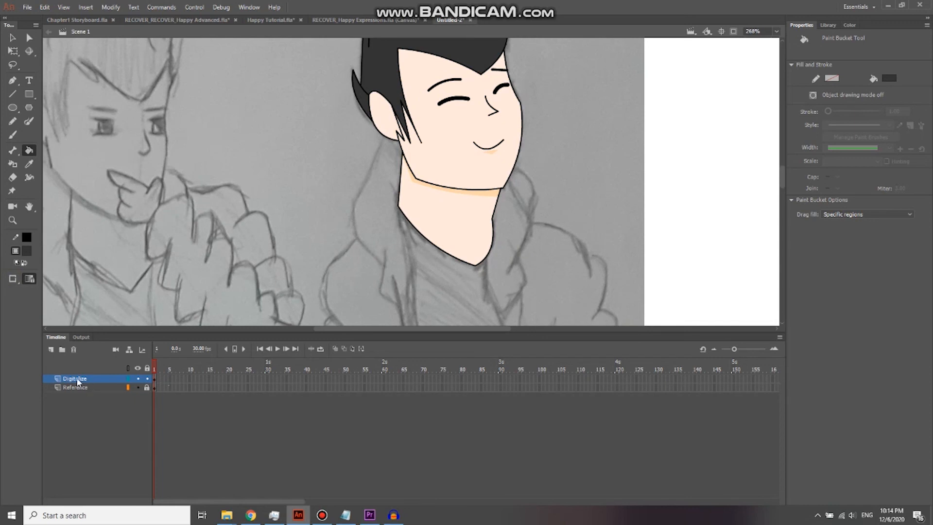
- Turn the Reference layer into a guide layer and check that its Guide option is enabled
left_click(103, 387)
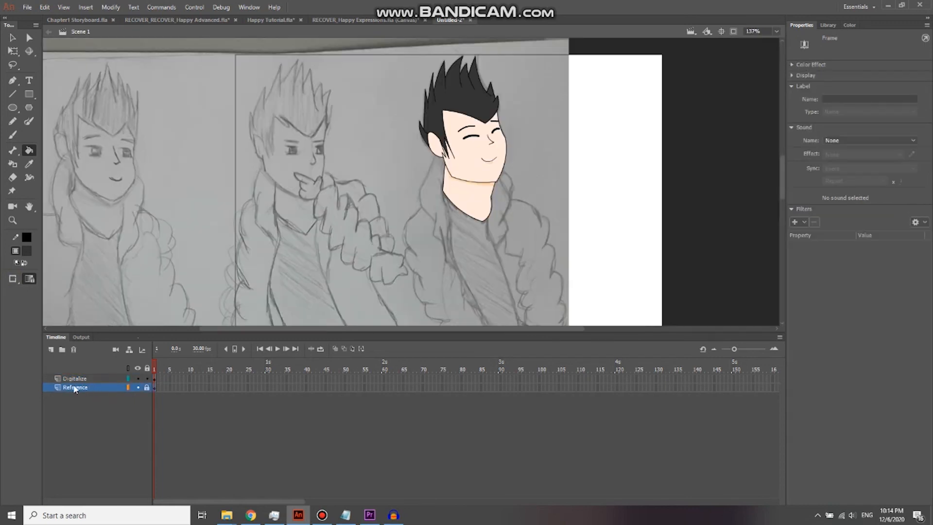
right_click(81, 388)
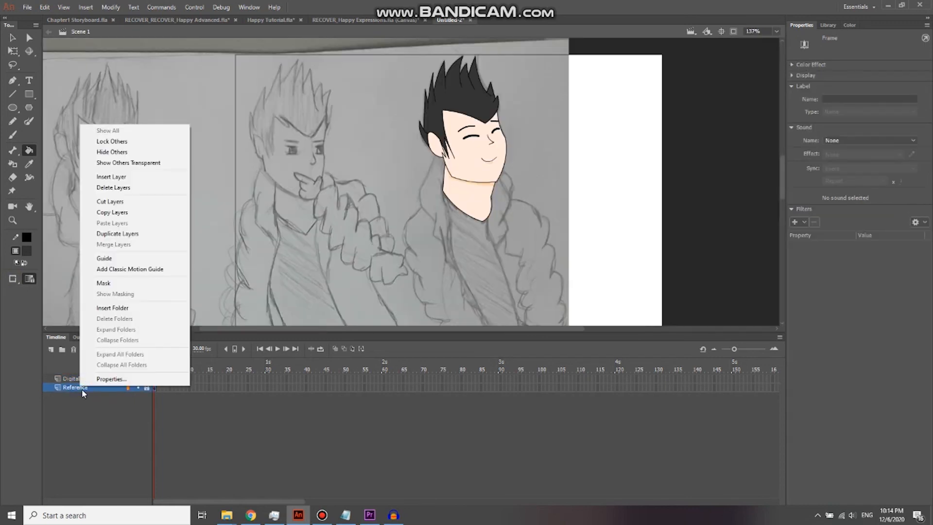
left_click(122, 261)
key("v")
scroll(404, 212, "down", 3)
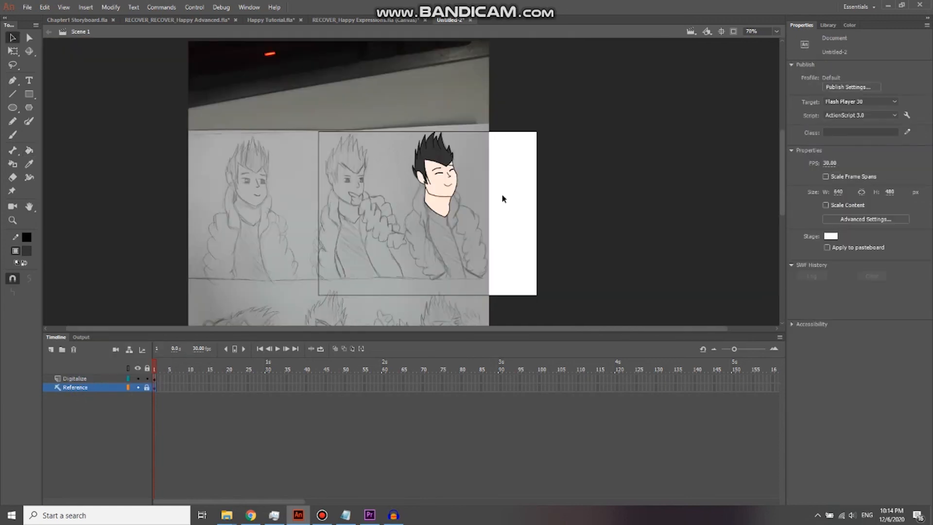
right_click(81, 387)
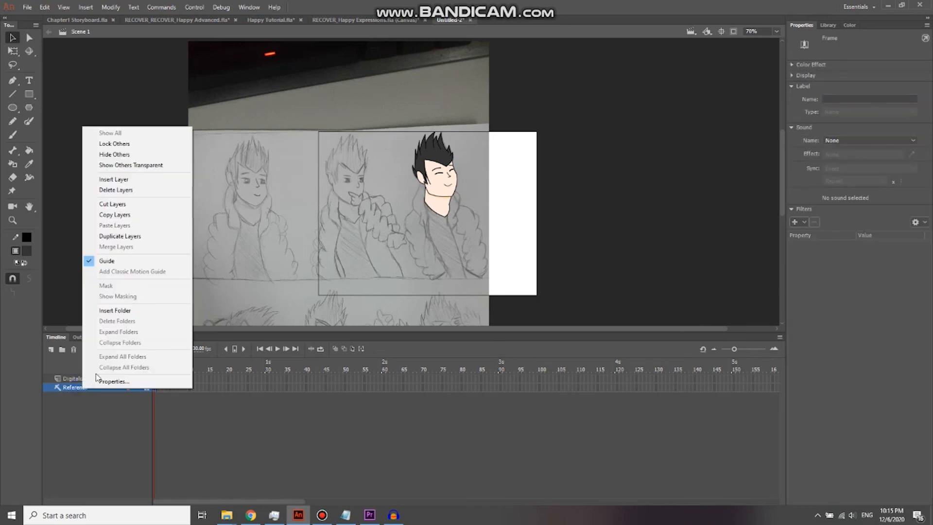
left_click(108, 404)
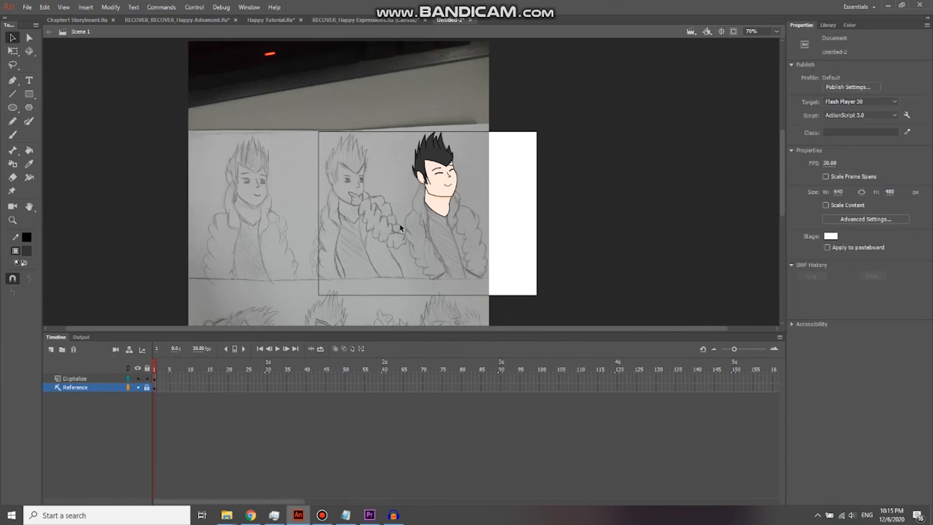